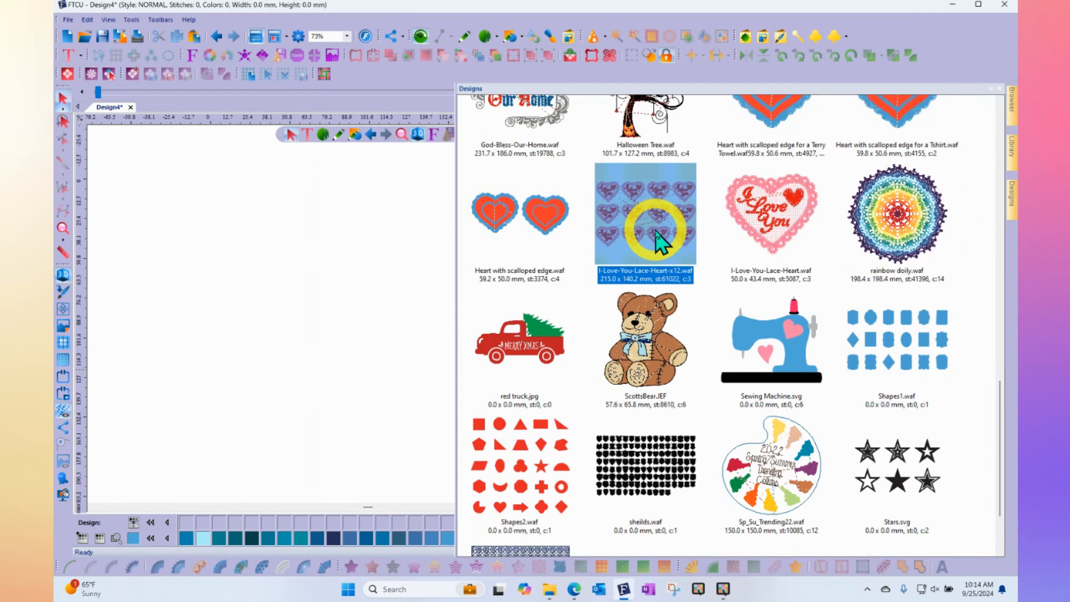
Place Sewing Machine.svg from the saved designs on the empty design page and select the whole artwork
left_click(780, 336)
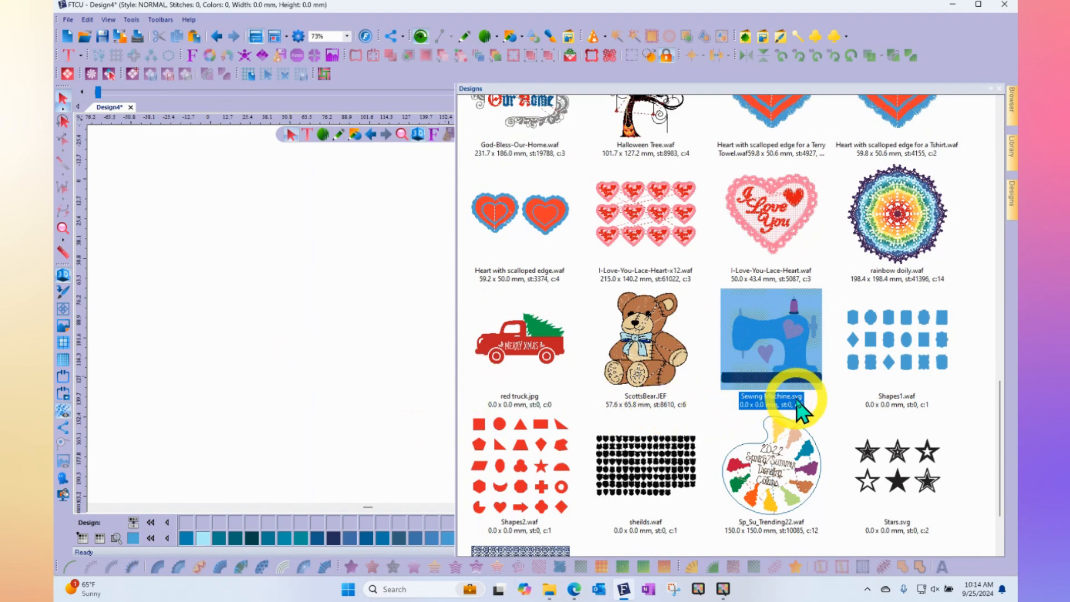
left_click_drag(787, 335, 335, 282)
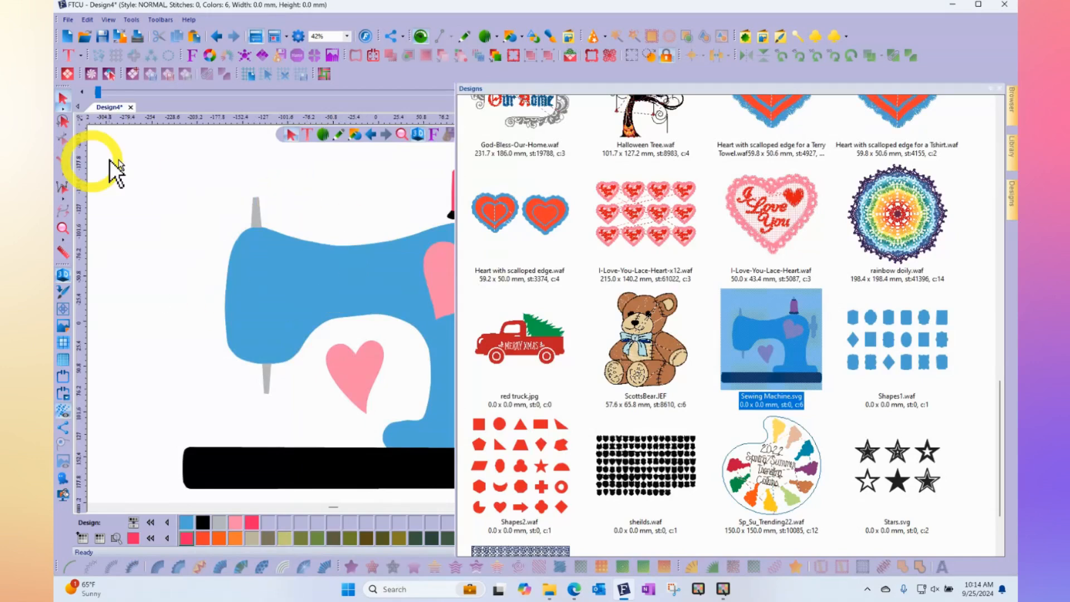
left_click(162, 220)
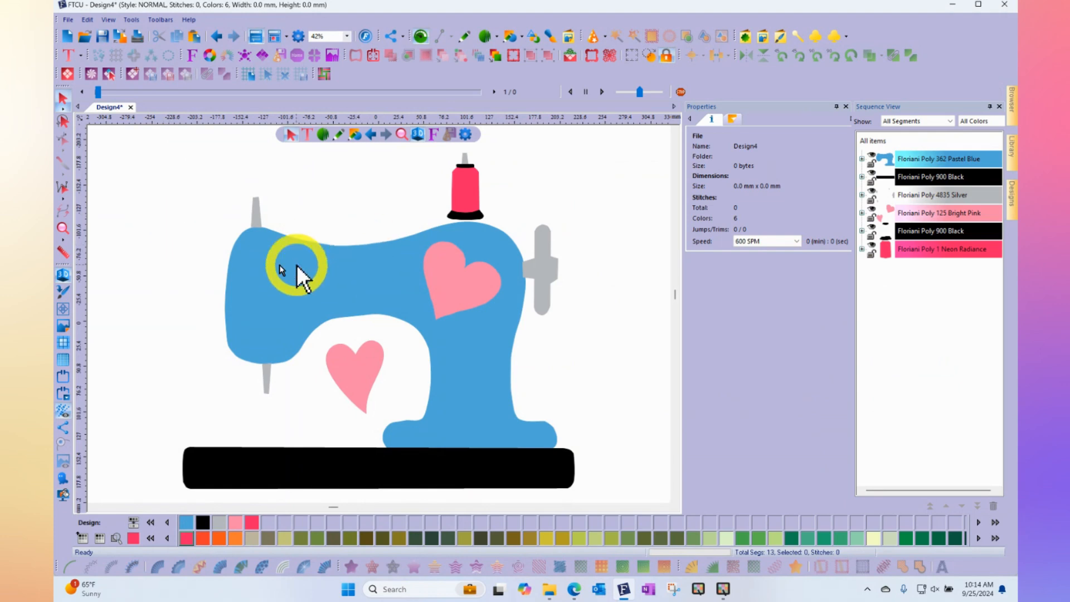
left_click(329, 267)
scroll(330, 269, "down", 2)
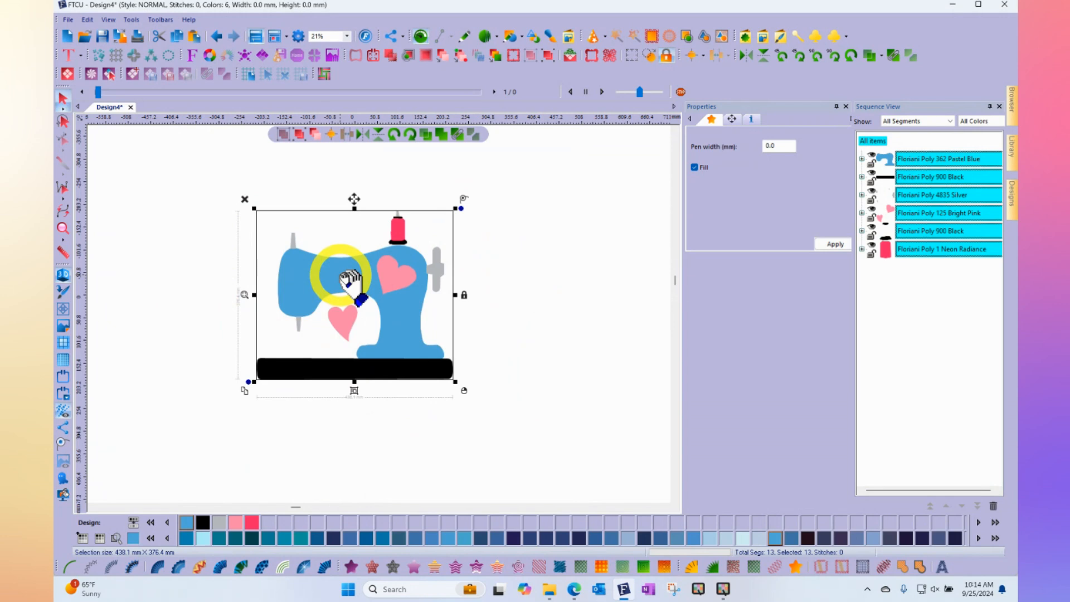
Expand the Pastel Blue, first Black and Silver colour groups to examine their individual artwork segments
left_click(863, 160)
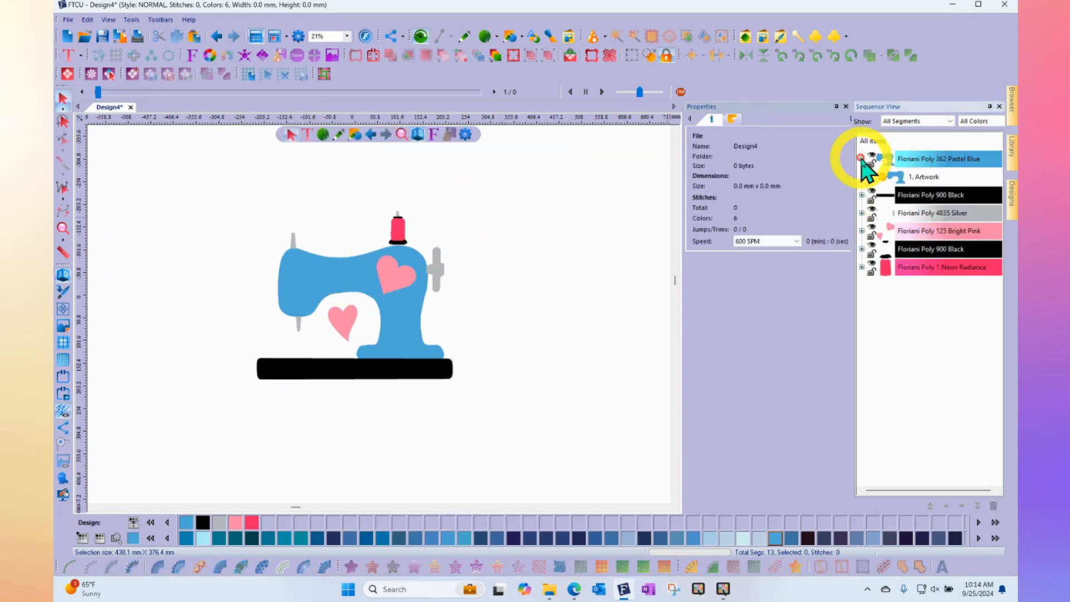
left_click(863, 195)
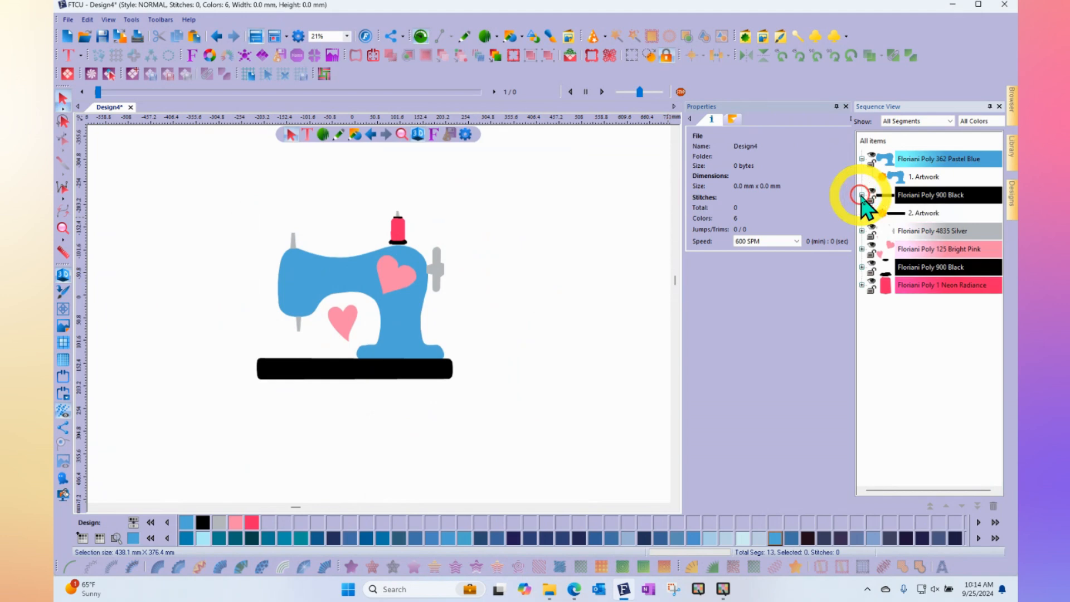
left_click(862, 231)
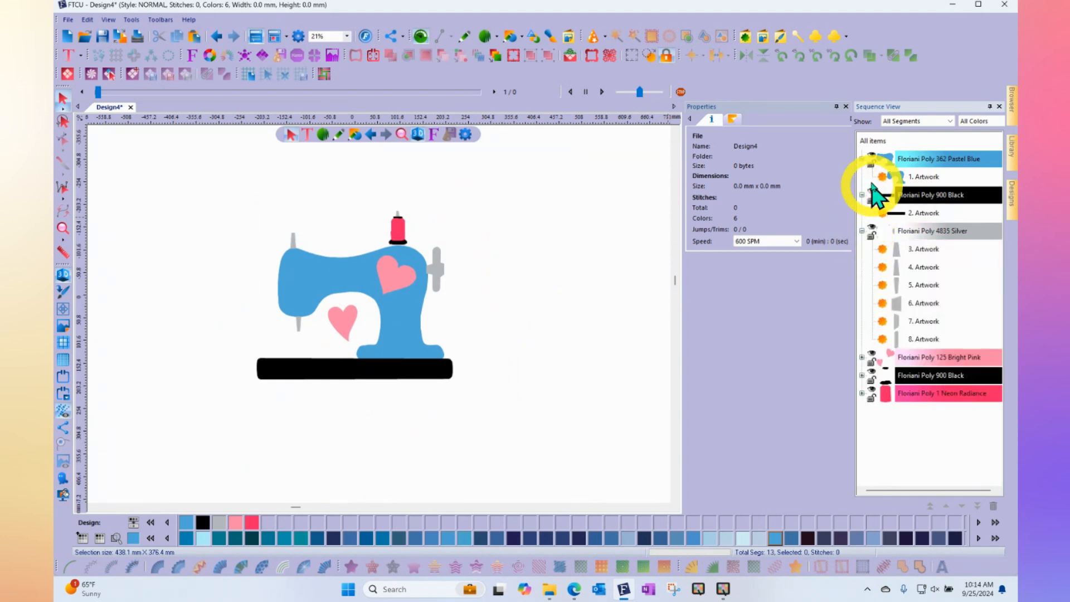
Convert all artwork segments to run stitches and scale the sewing machine down to about 198 x 170 mm
left_click(875, 141)
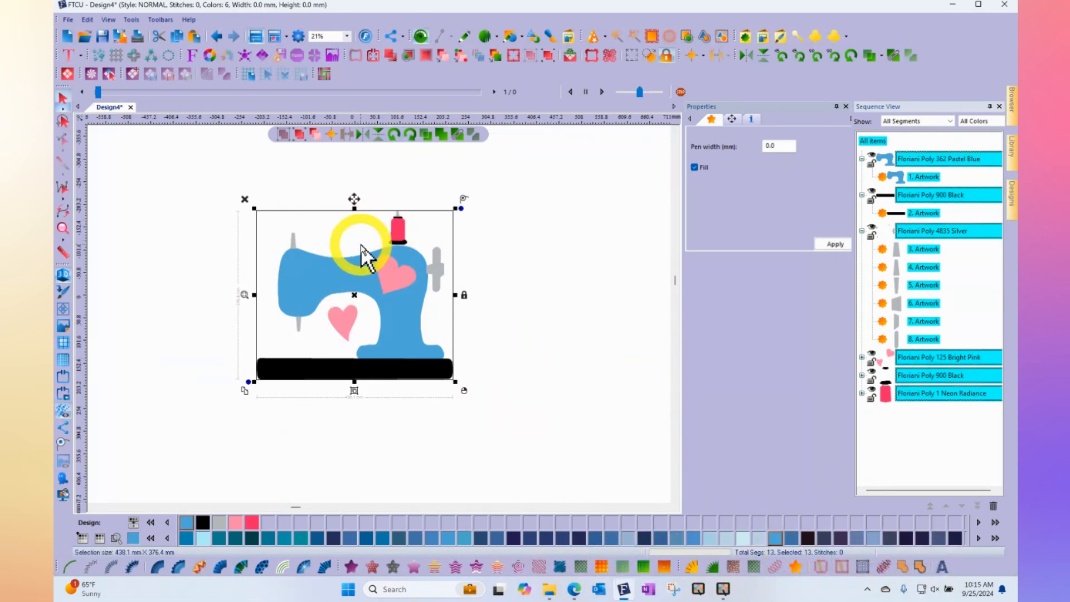
left_click(68, 567)
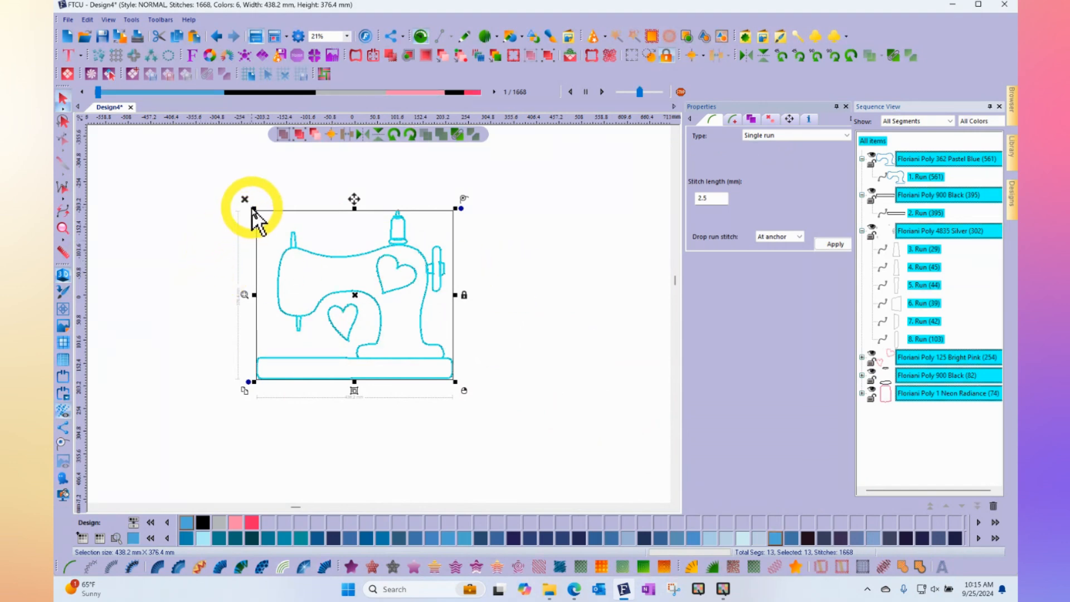
left_click_drag(255, 211, 373, 285)
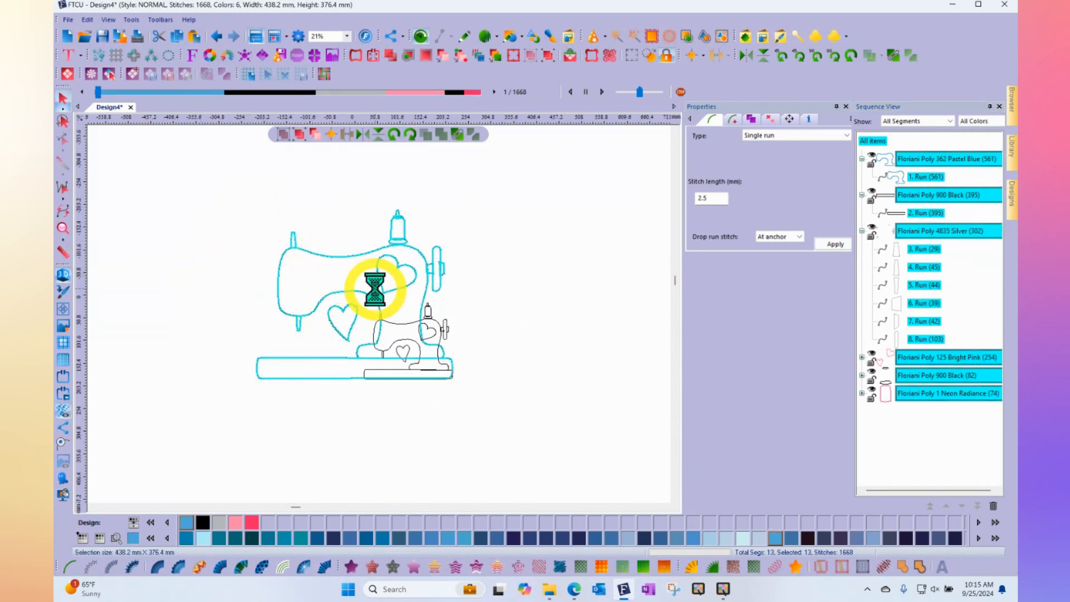
left_click(486, 400)
scroll(440, 357, "up", 2)
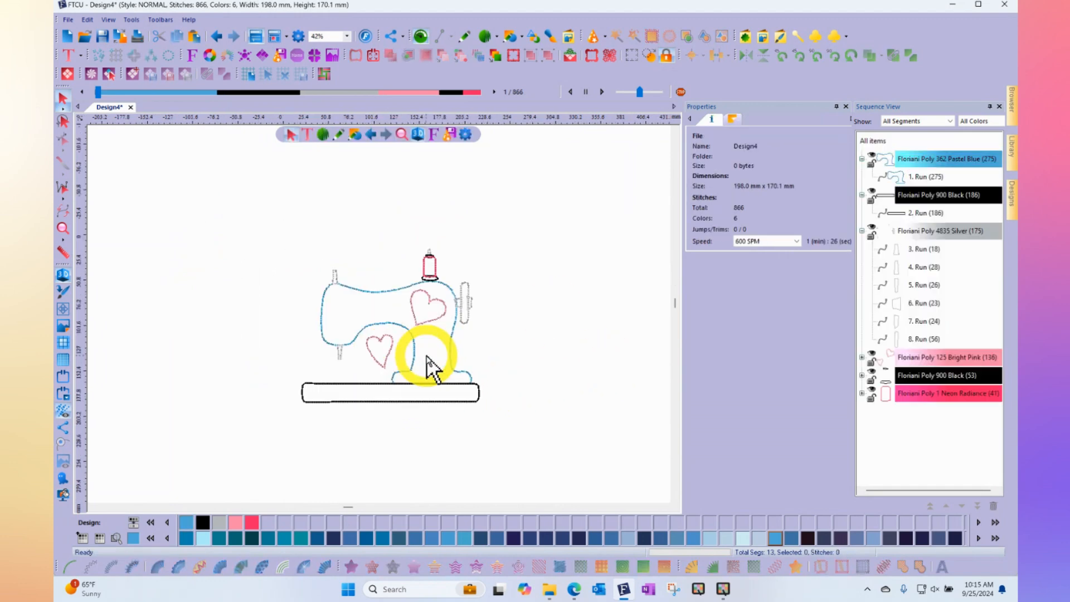
scroll(429, 367, "up", 2)
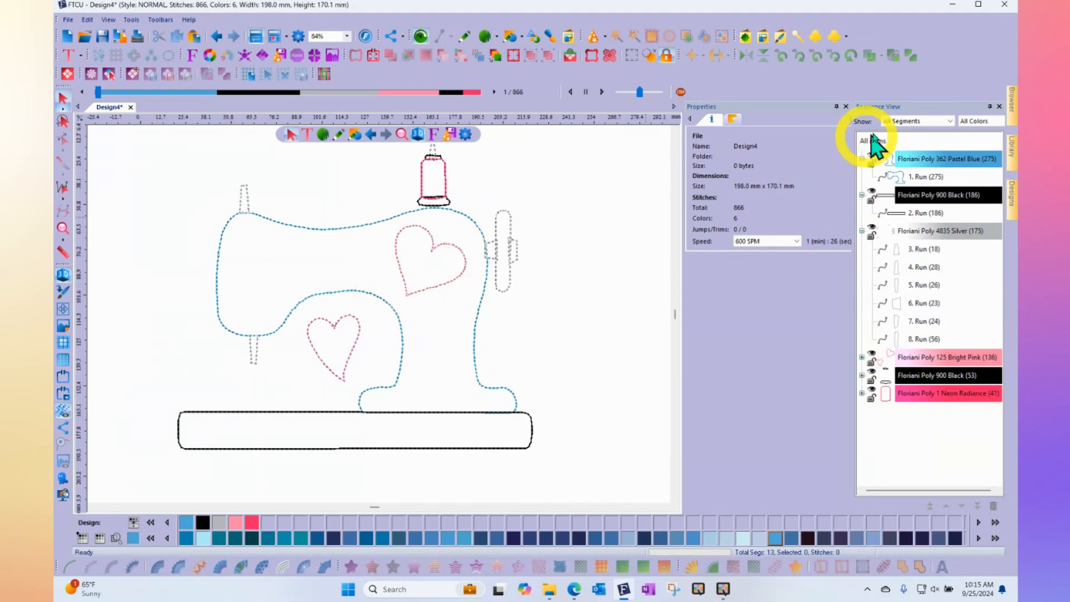
Convert all run-stitch segments of the sewing machine to standard fill
left_click(884, 140)
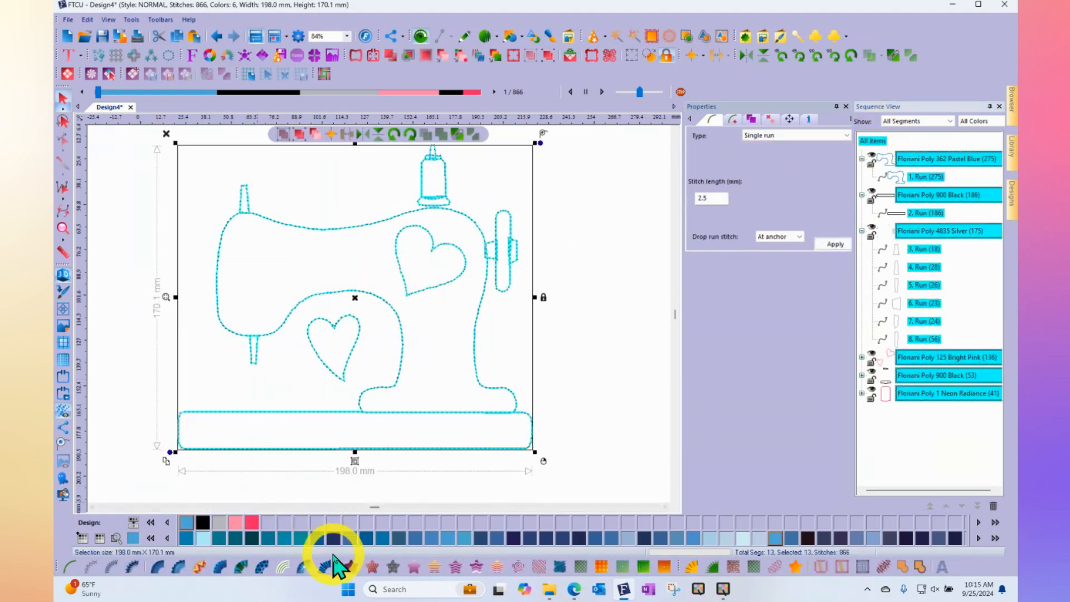
left_click(350, 566)
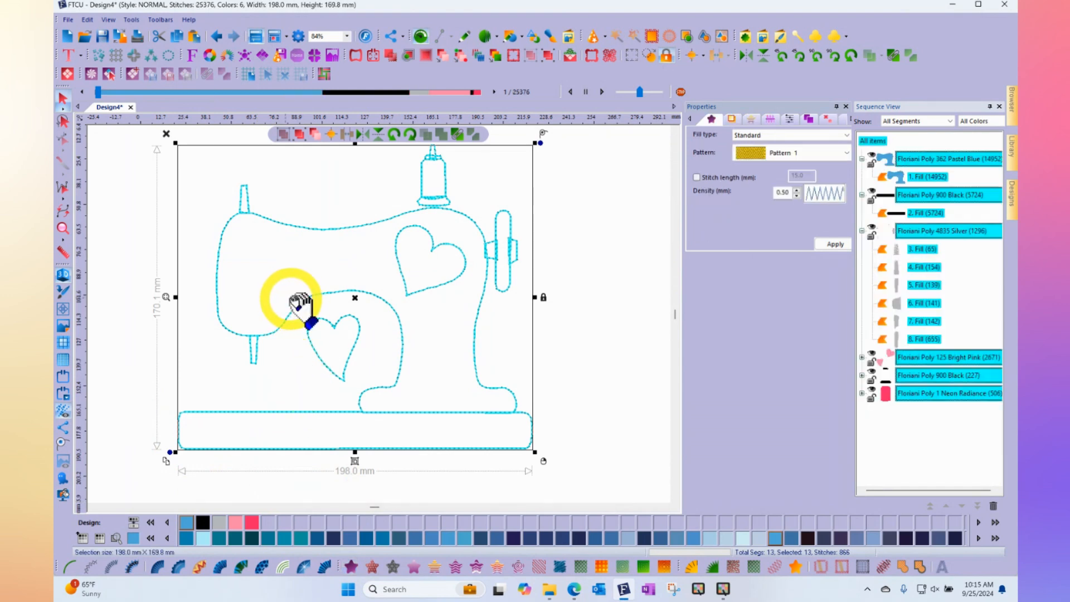
left_click(580, 214)
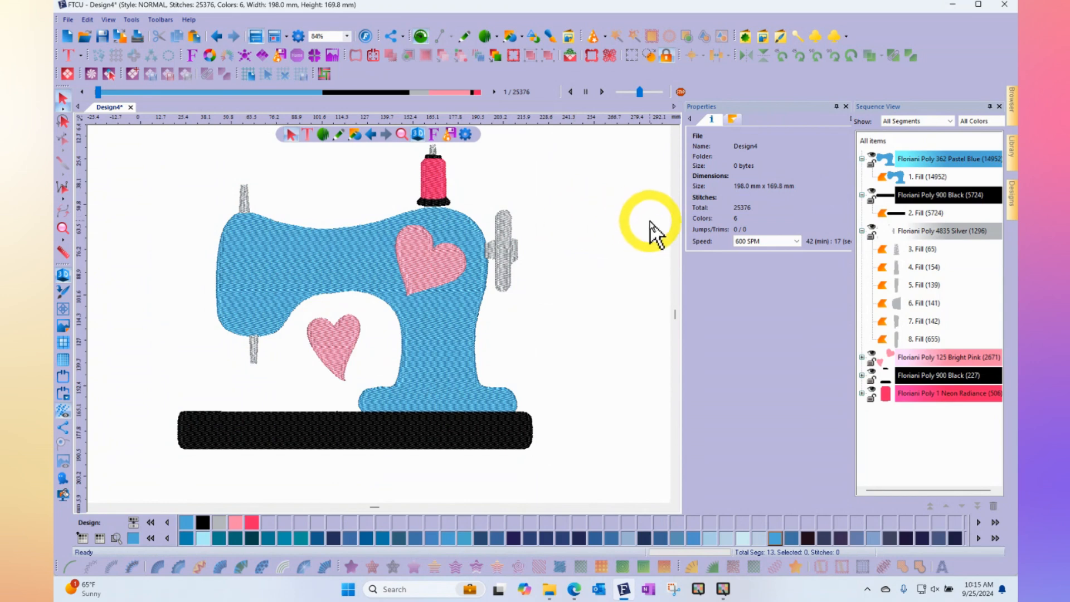
Convert all segments in the Floriani Poly 4835 Silver group to Auto Satin stitches
left_click(921, 233)
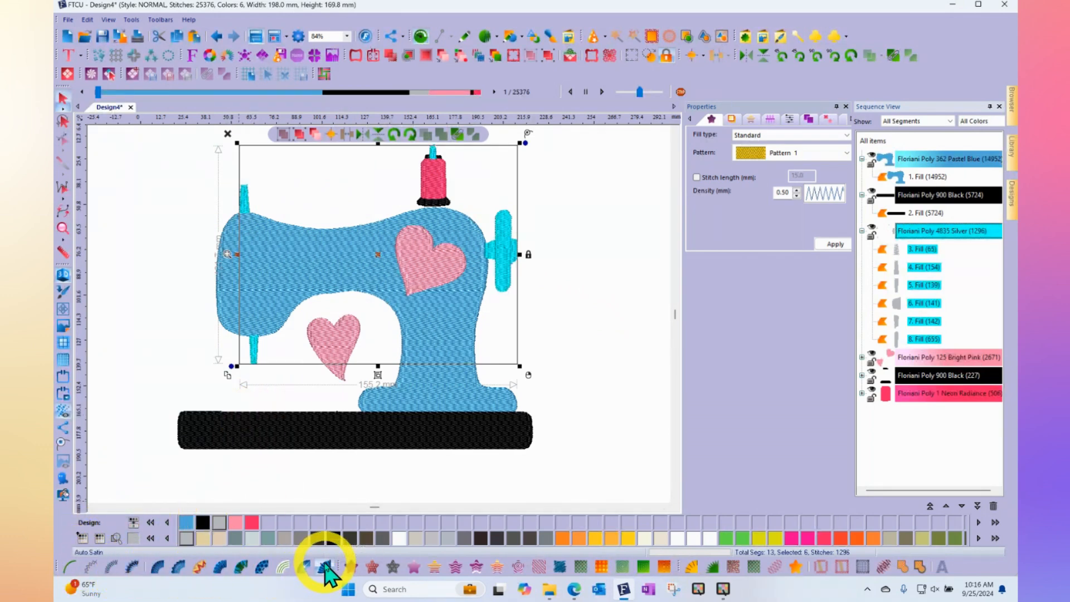
left_click(325, 569)
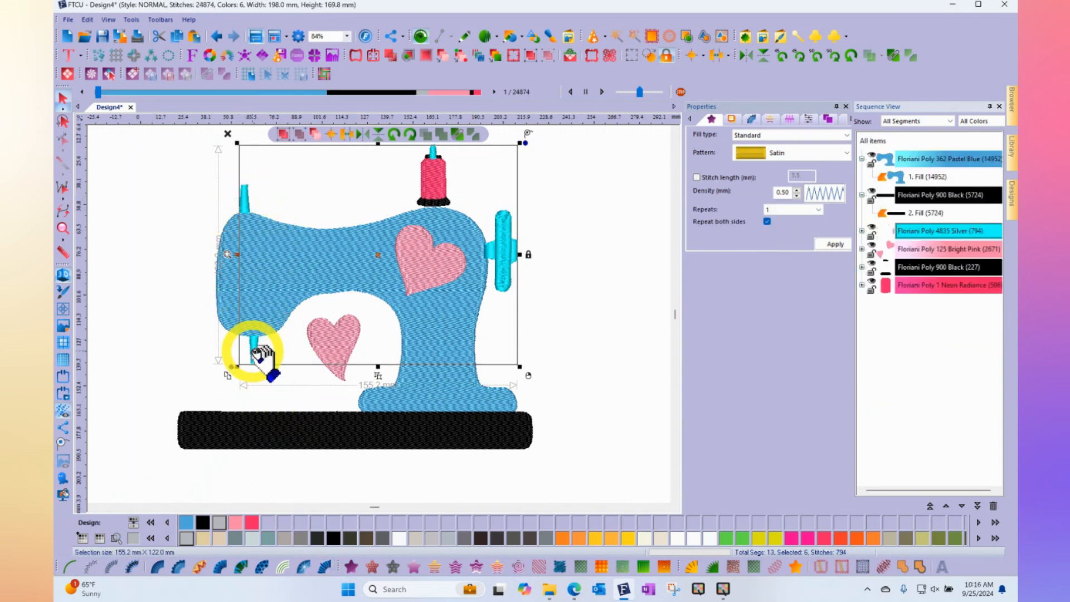
left_click(603, 203)
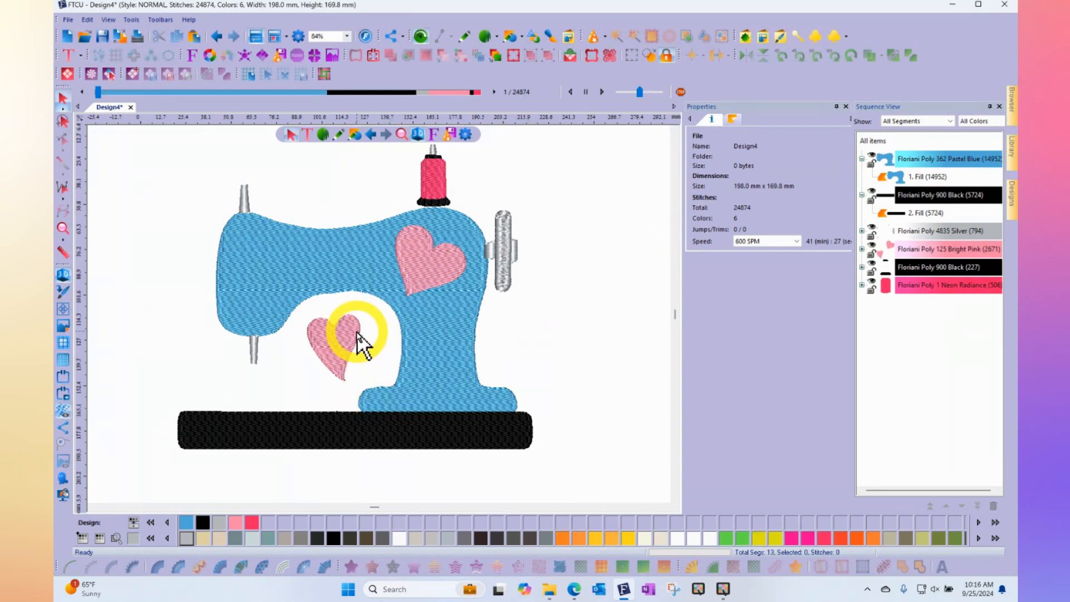
Ungroup the filled sewing machine segments and select the pink heart pieces individually
left_click(357, 334)
key("ctrl+a")
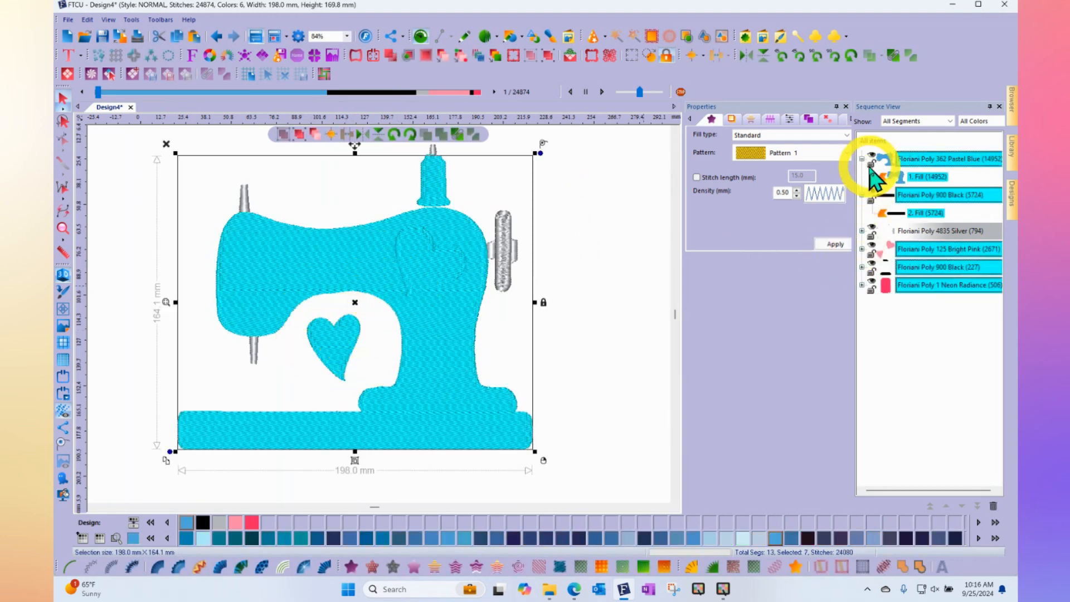
left_click(644, 200)
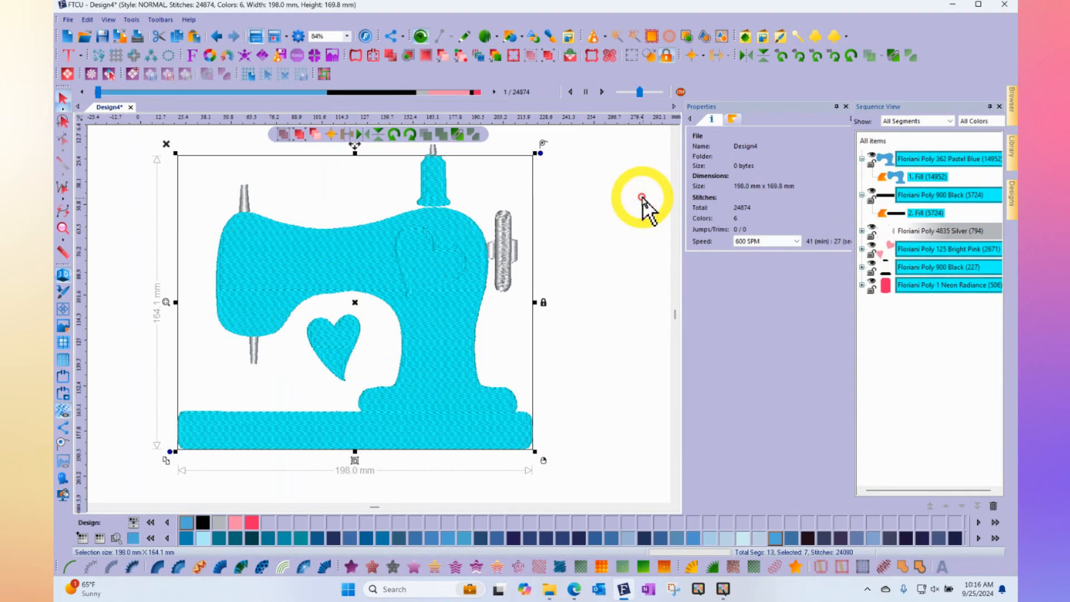
left_click(446, 221)
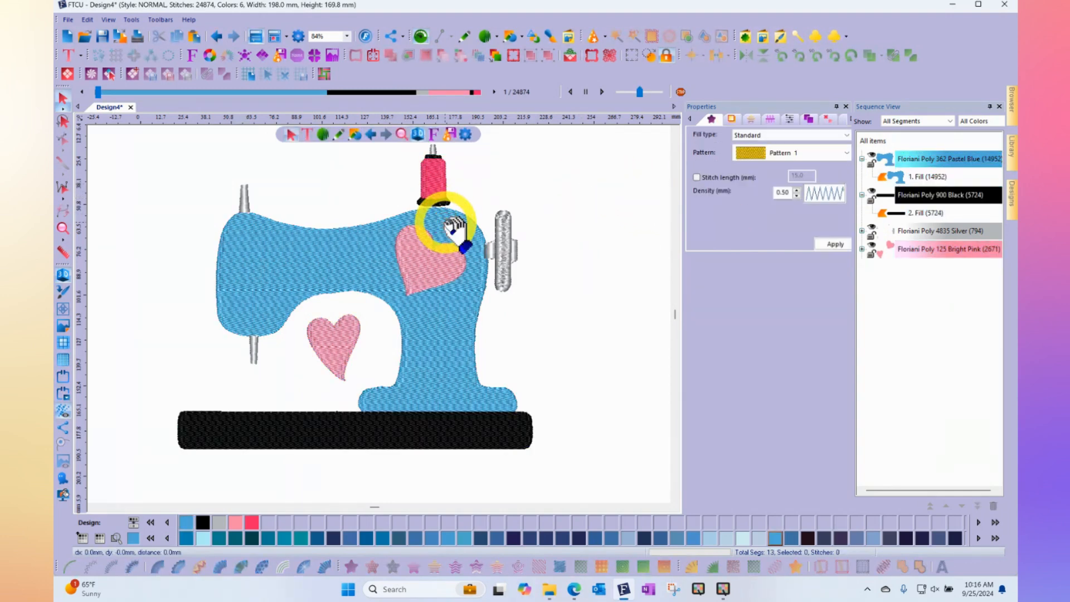
left_click(346, 248)
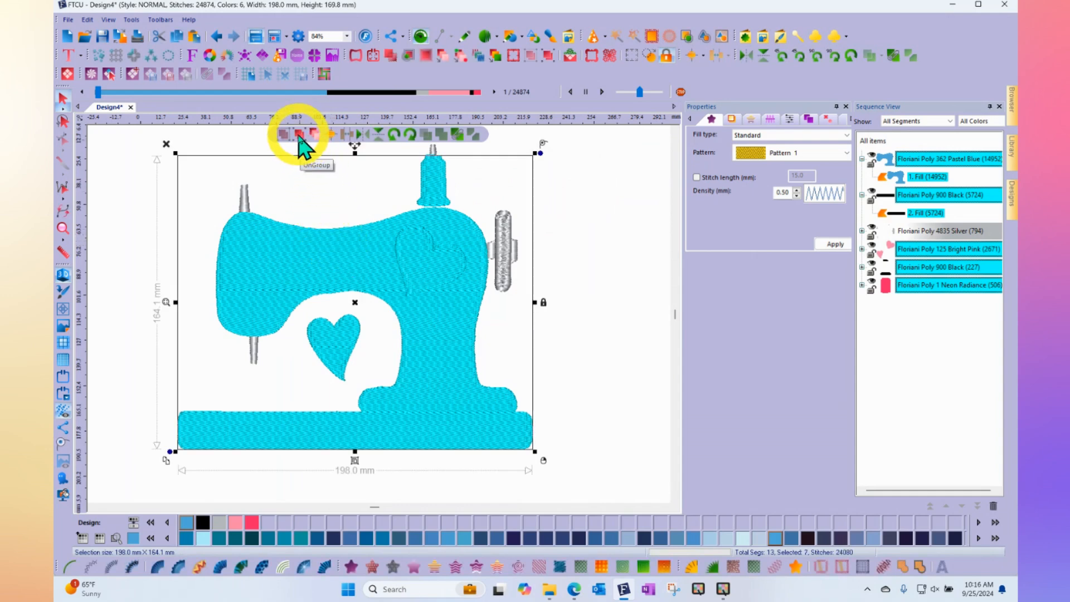
left_click(549, 61)
left_click(604, 287)
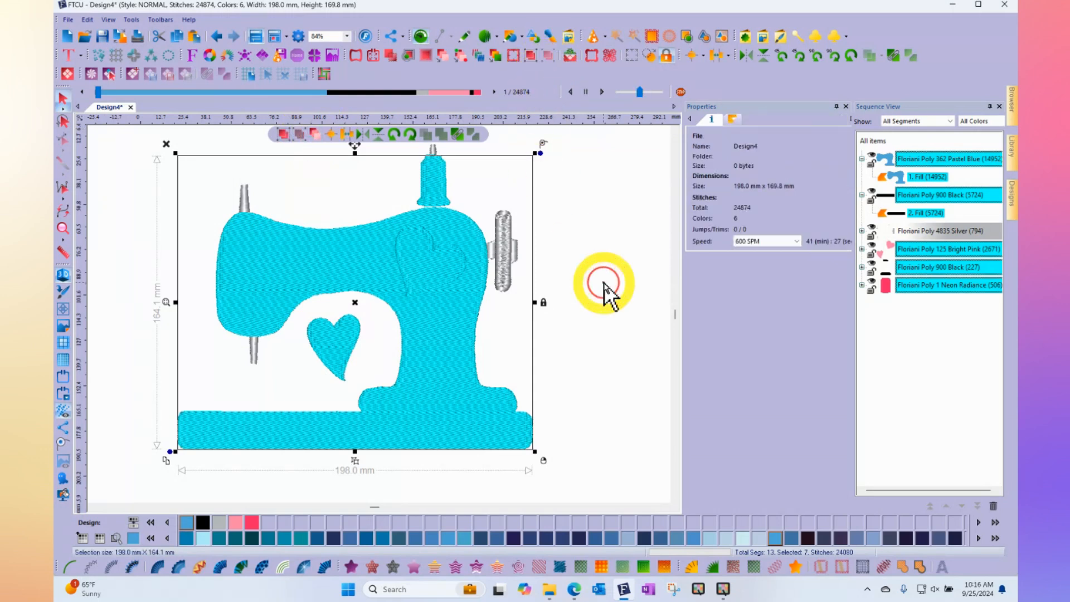
left_click(343, 332)
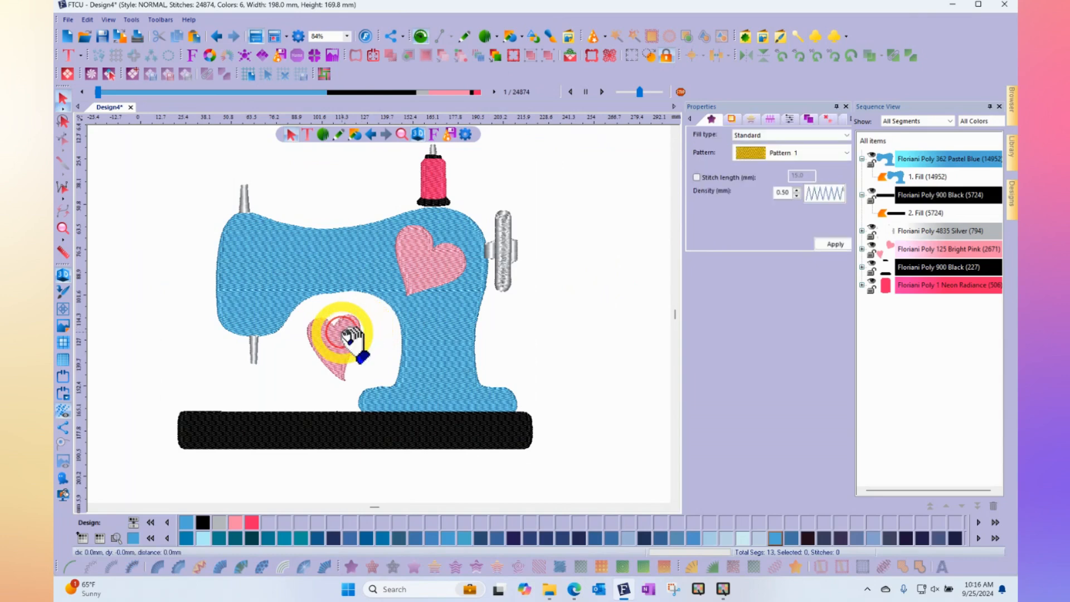
left_click(413, 241)
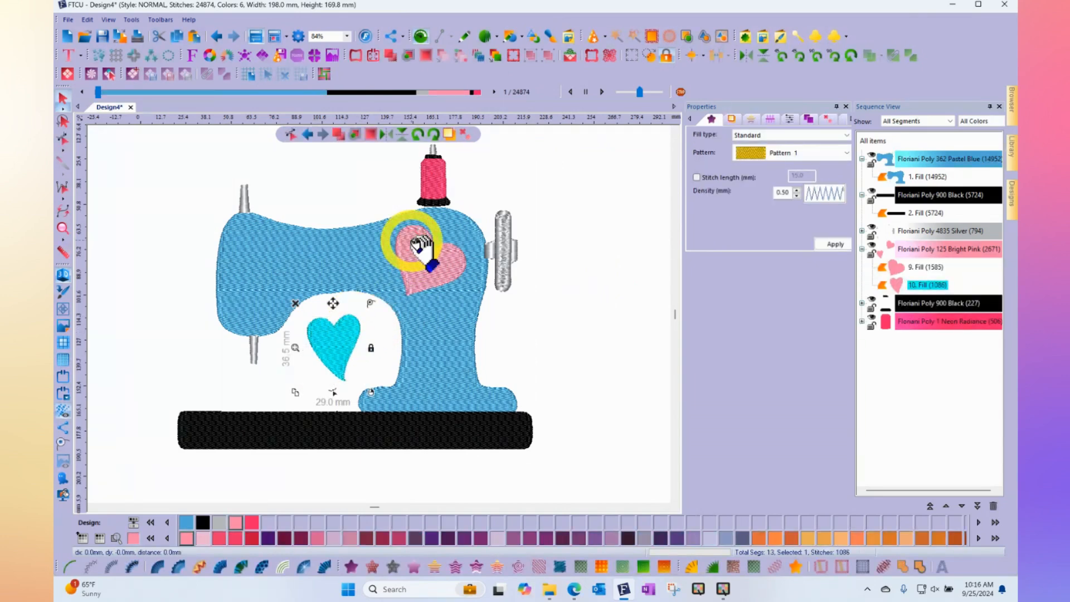
Convert the blue machine body to a satin appliqué, and turn it back into plain artwork
left_click(417, 244)
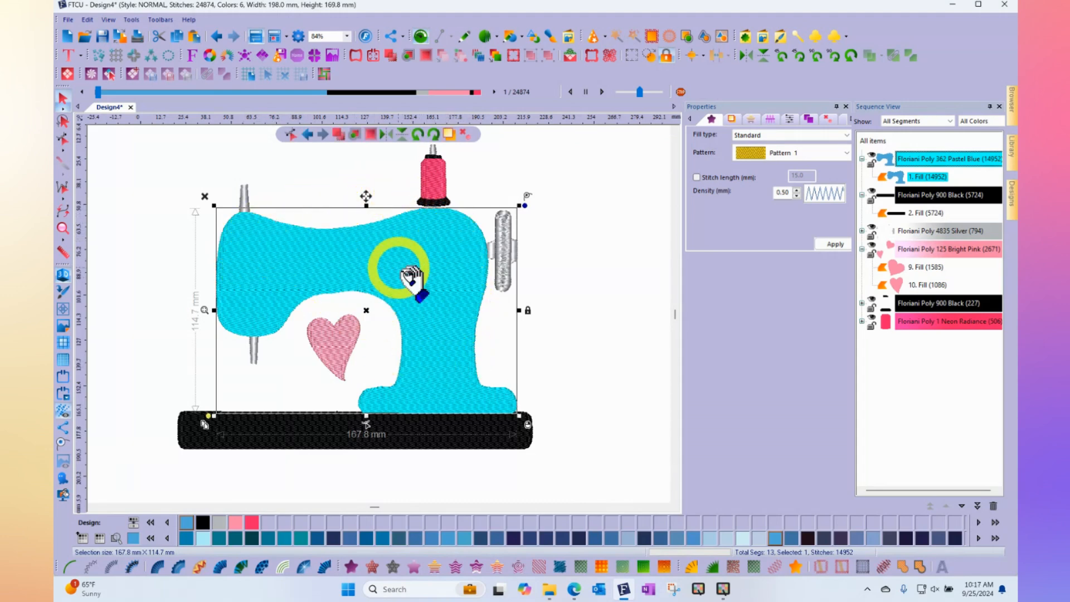
left_click(711, 567)
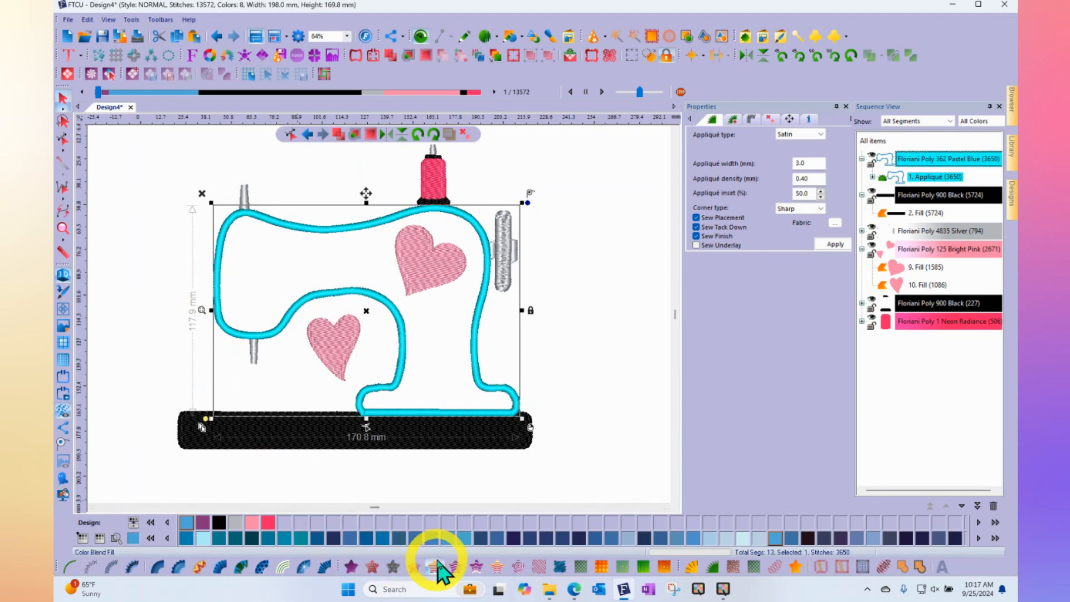
left_click(795, 566)
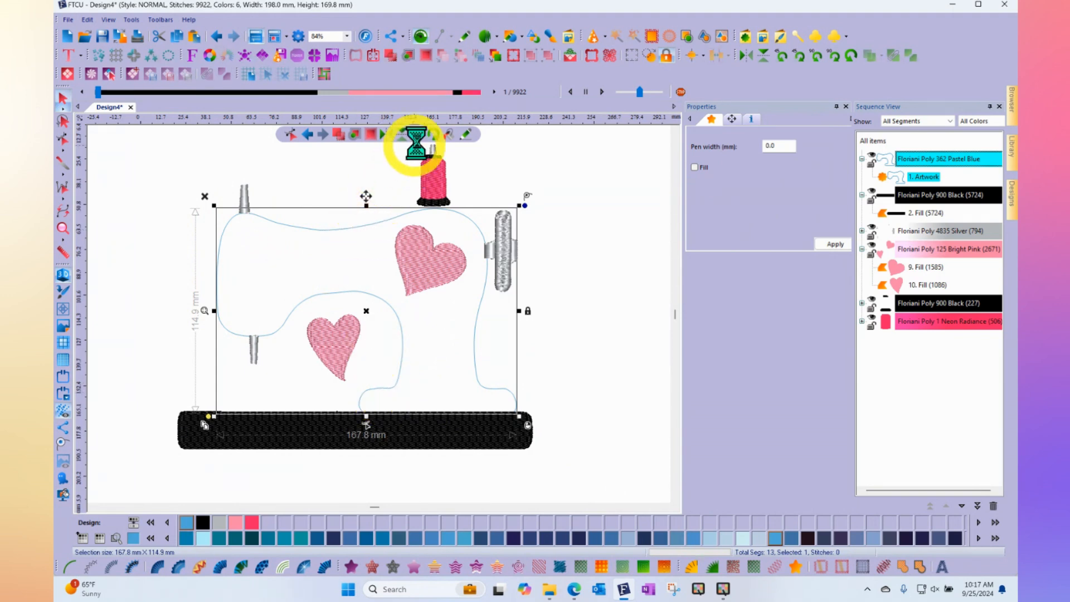
Turn on the body artwork's fill, look through the available pen widths, and turn the fill off again
left_click(450, 134)
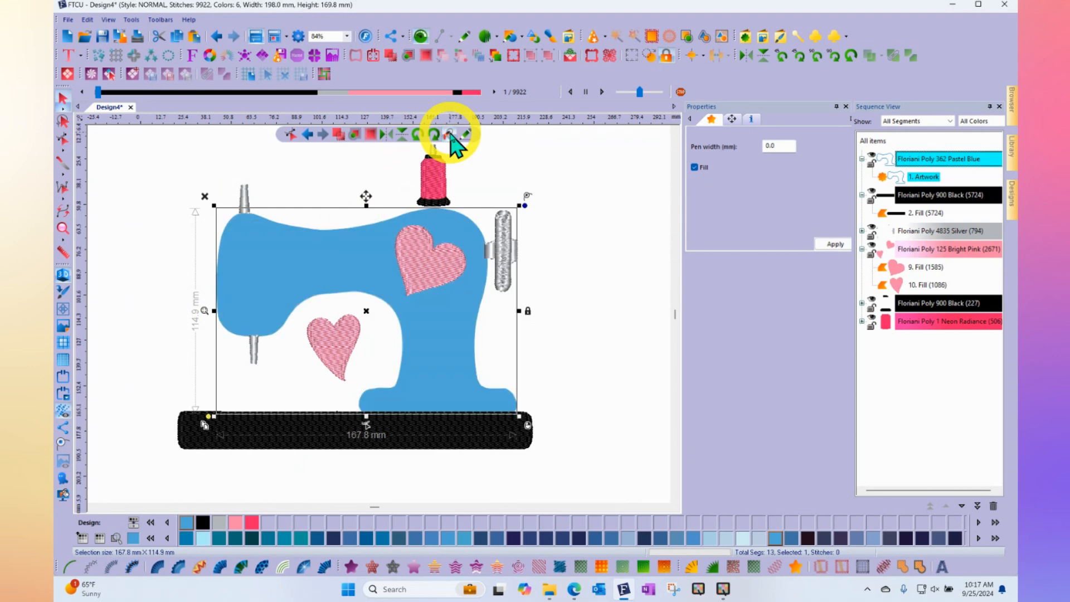
left_click(465, 135)
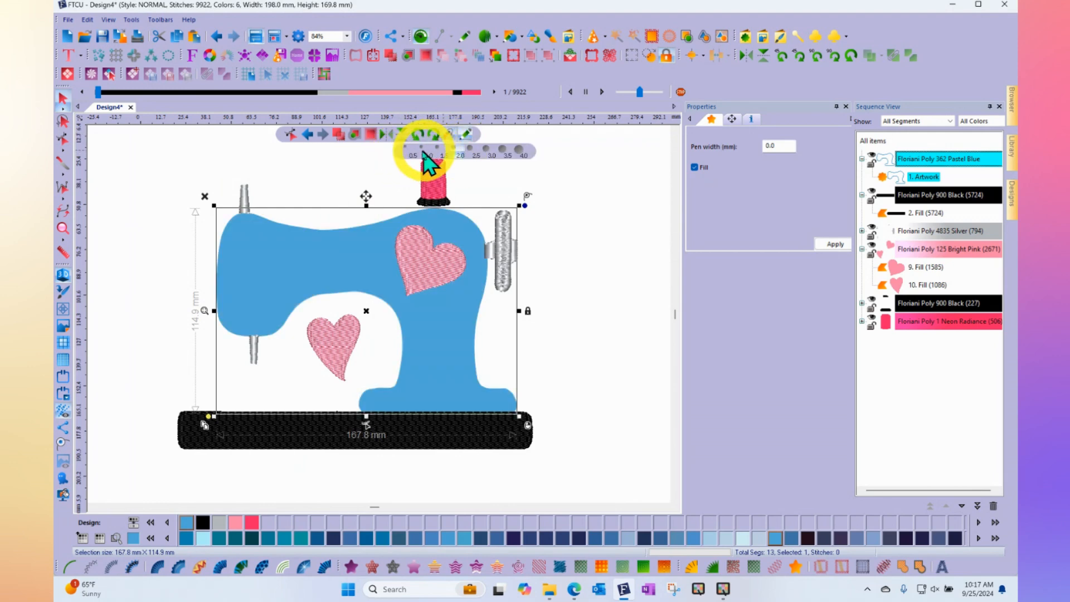
left_click(402, 148)
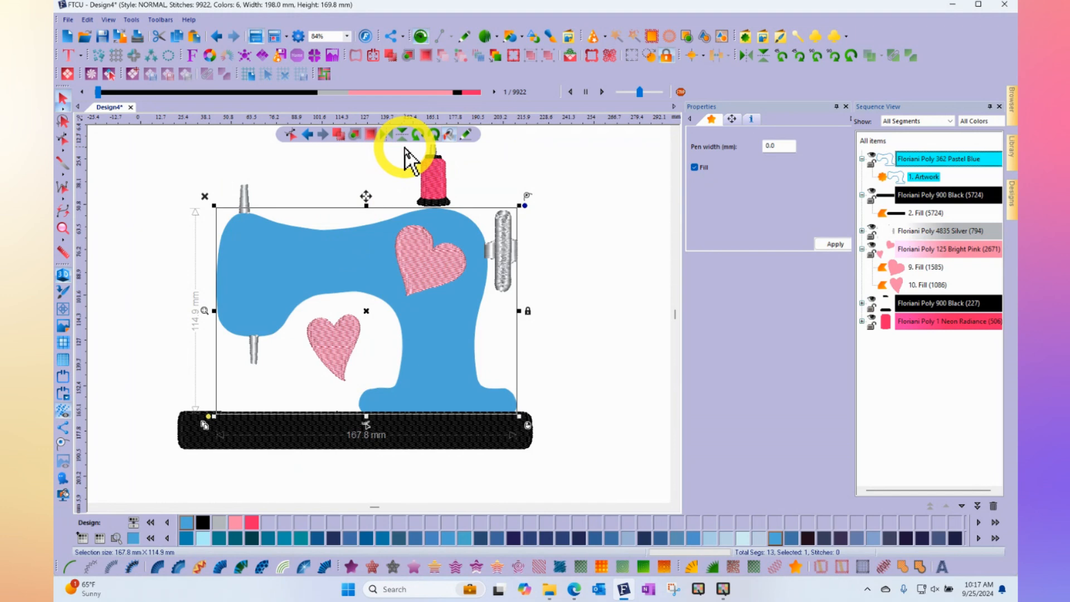
left_click(467, 135)
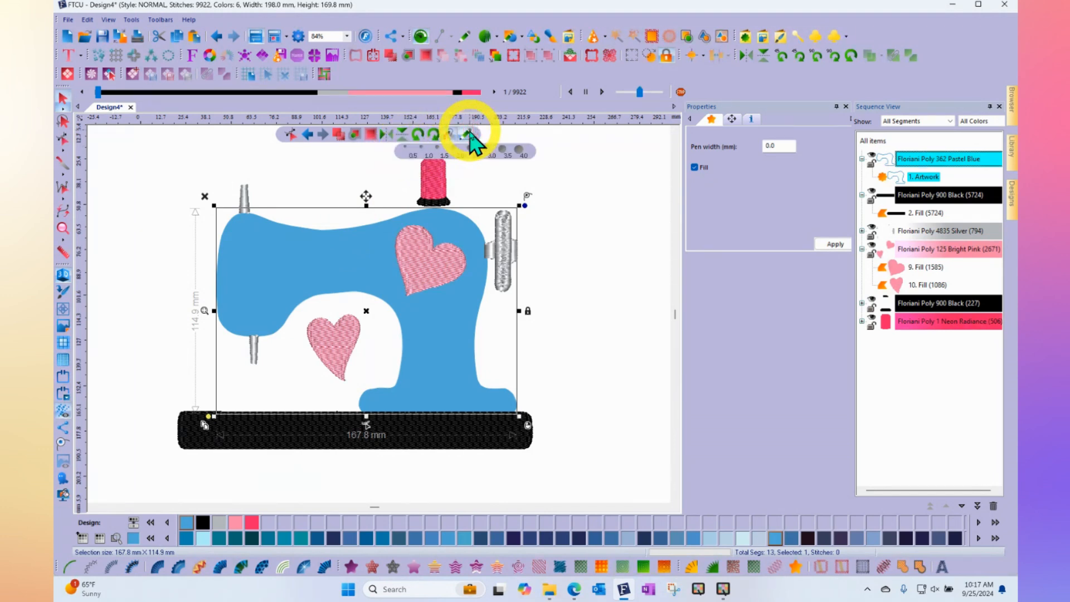
left_click(449, 134)
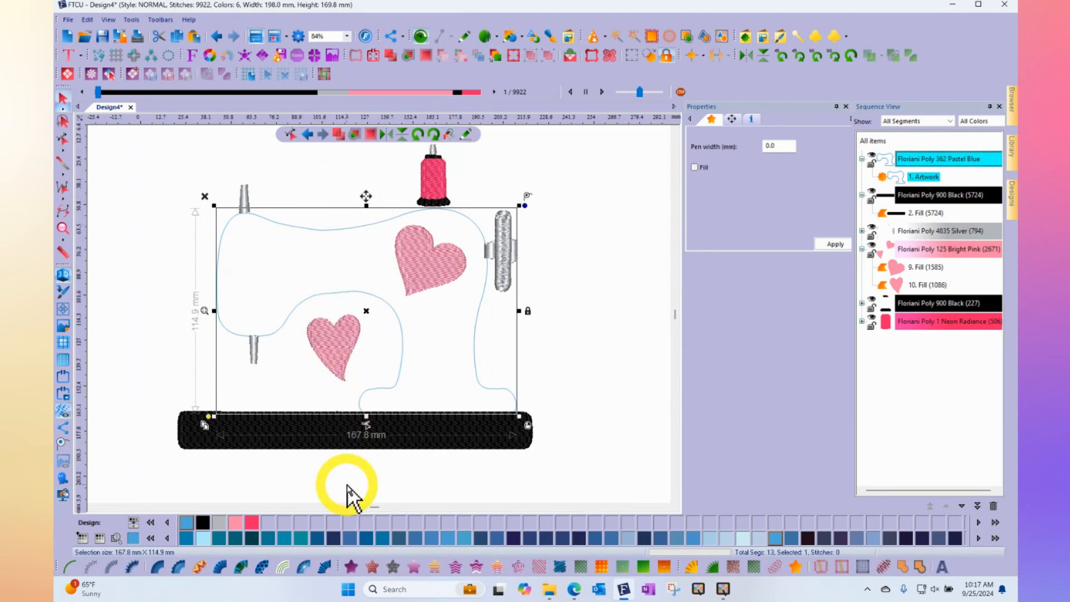
Convert the machine body artwork to standard fill
left_click(350, 566)
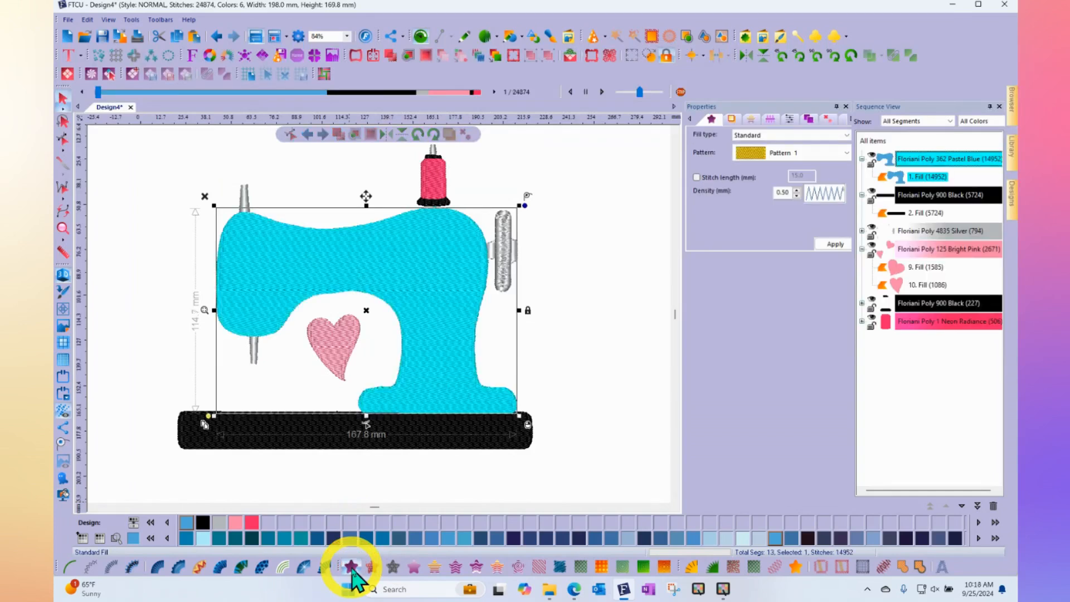
left_click(339, 272)
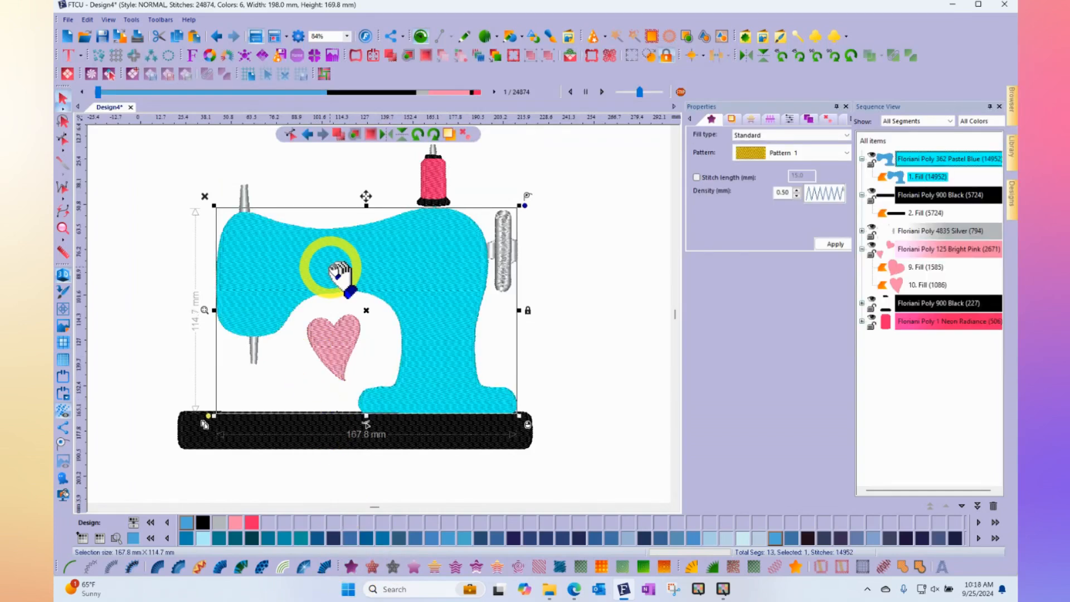
Convert all segments of the sewing machine design back to artwork and turn on the fill for all of them
left_click(796, 567)
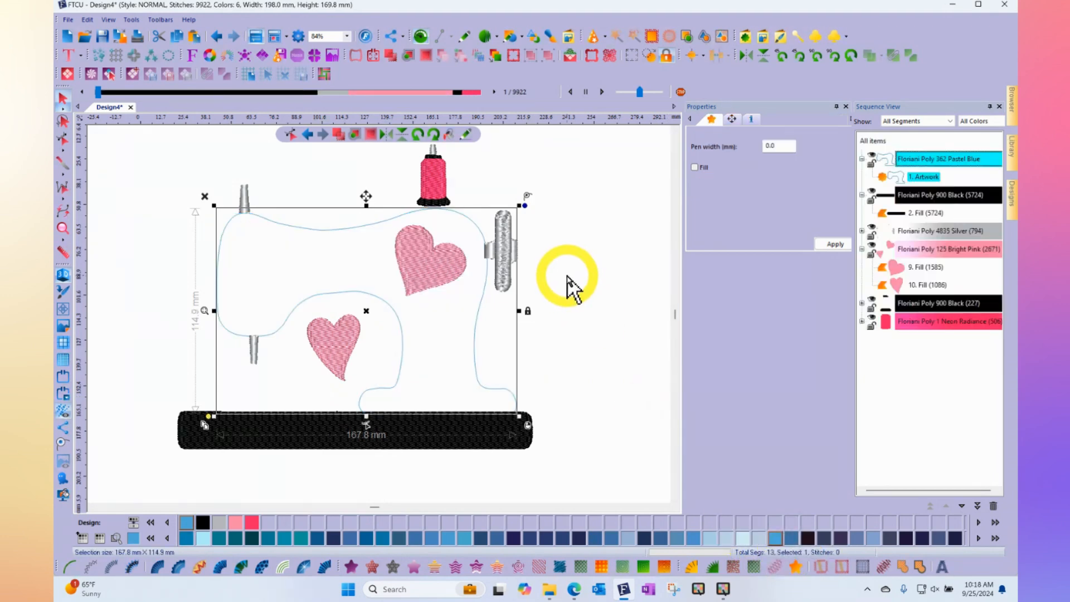
left_click(880, 141)
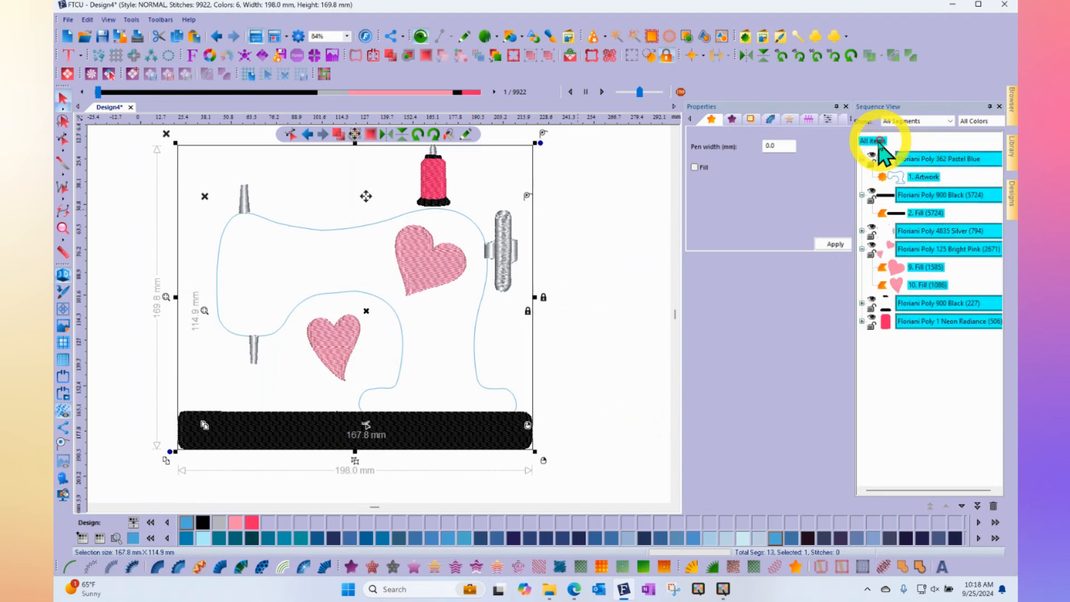
left_click(796, 568)
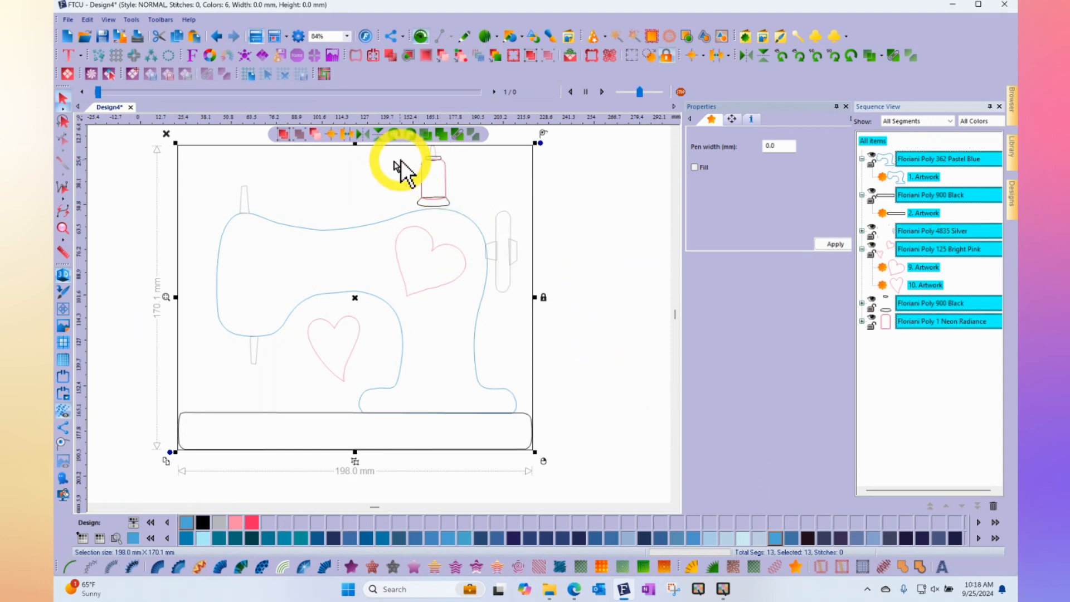
left_click(694, 167)
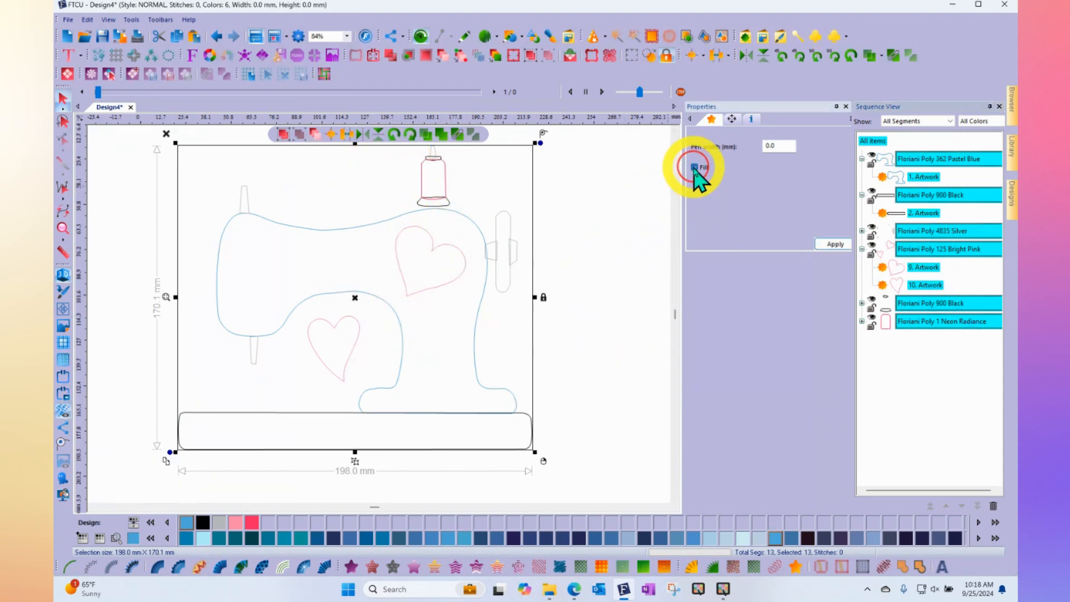
left_click(835, 244)
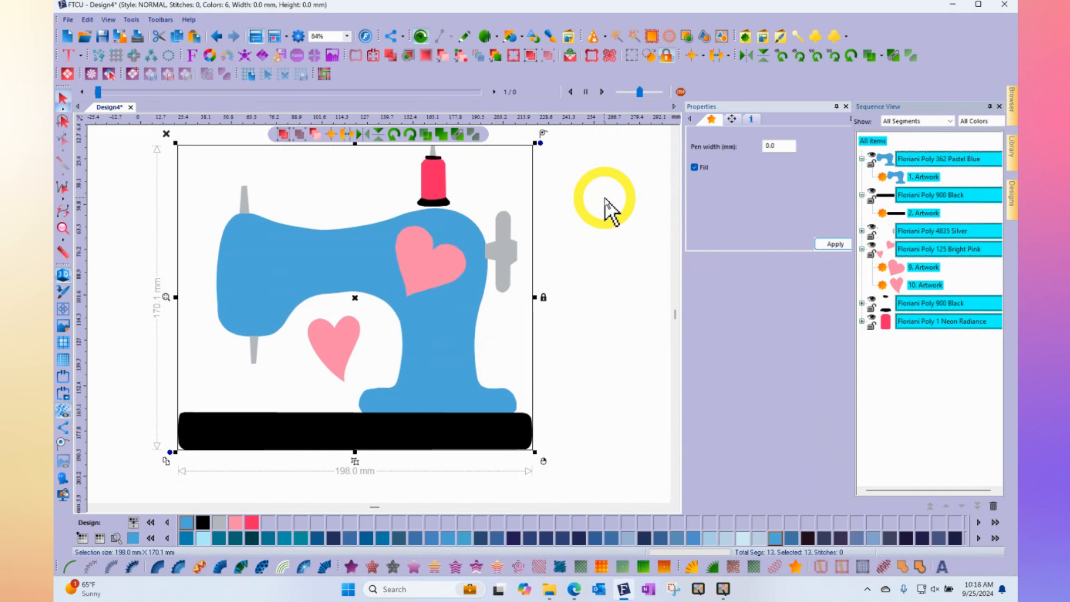
left_click(611, 210)
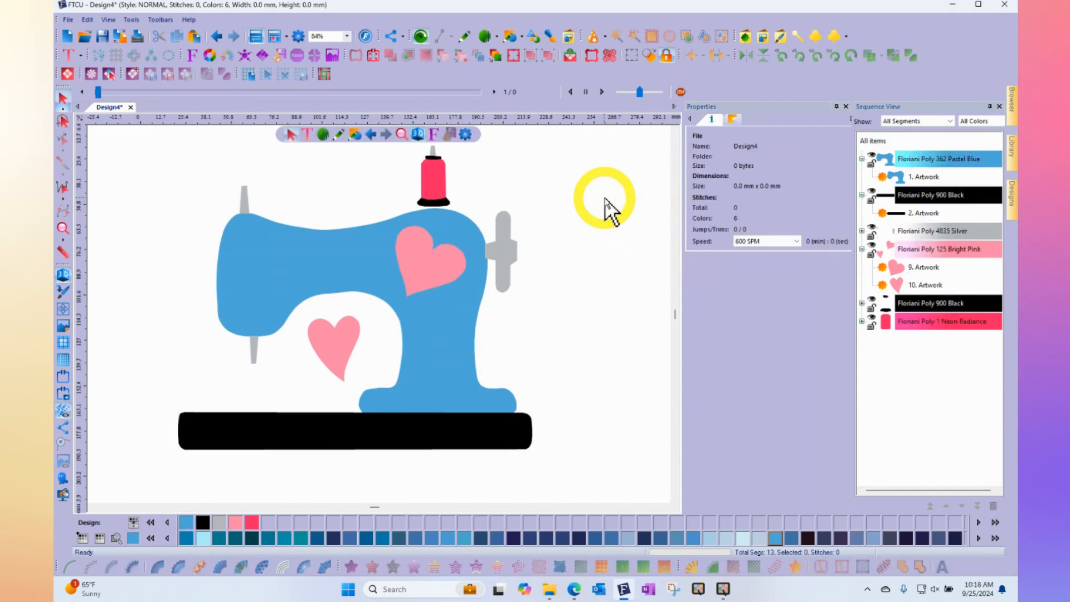
Convert the lower pink heart to a single-run stitch fill, and the silver segments to satin stitches
left_click(339, 340)
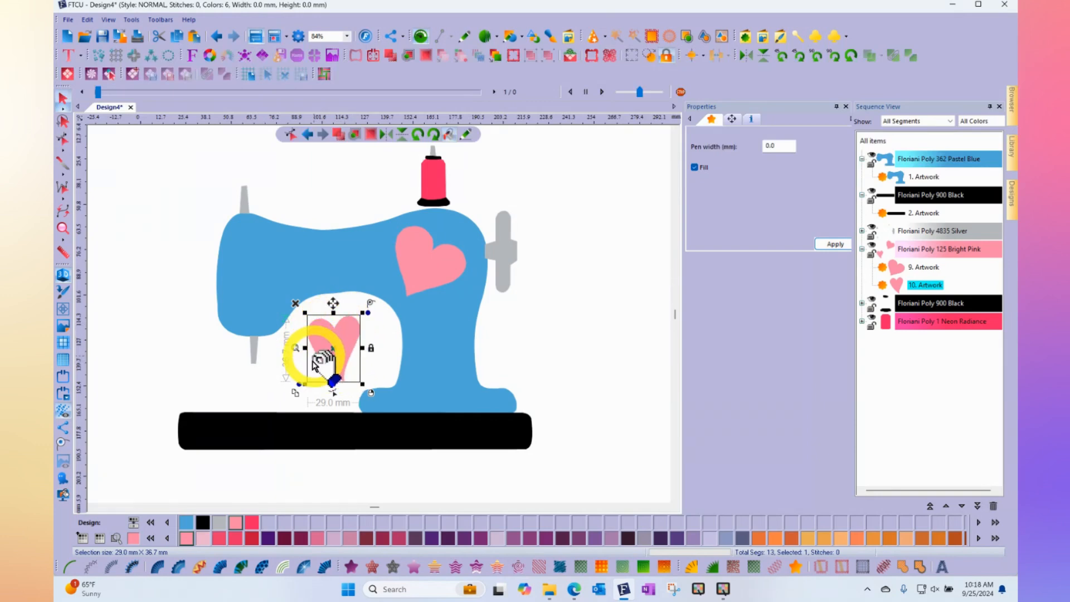
left_click(519, 567)
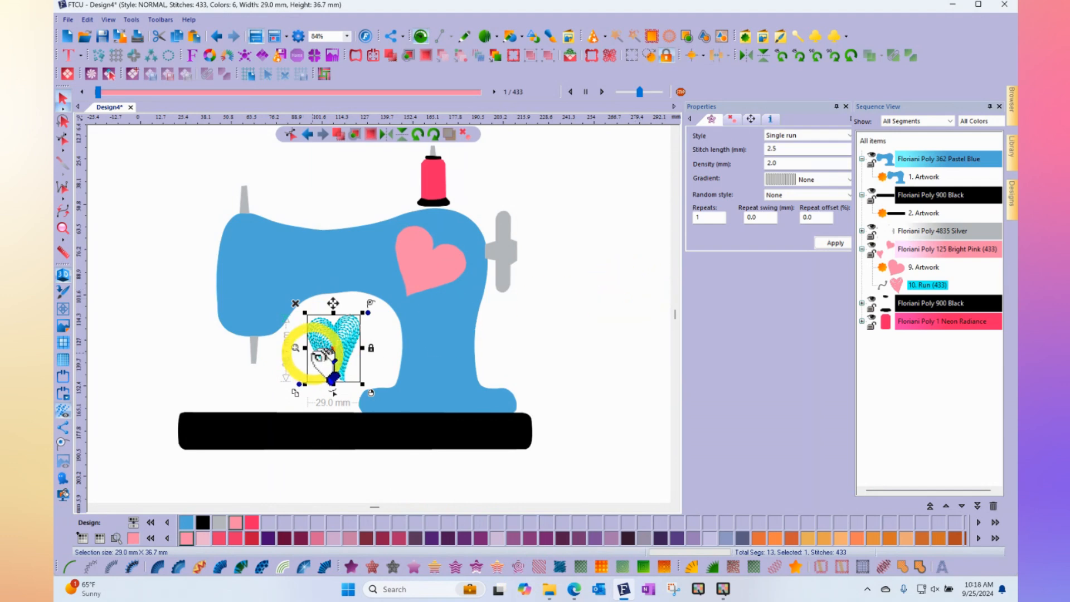
left_click(906, 231)
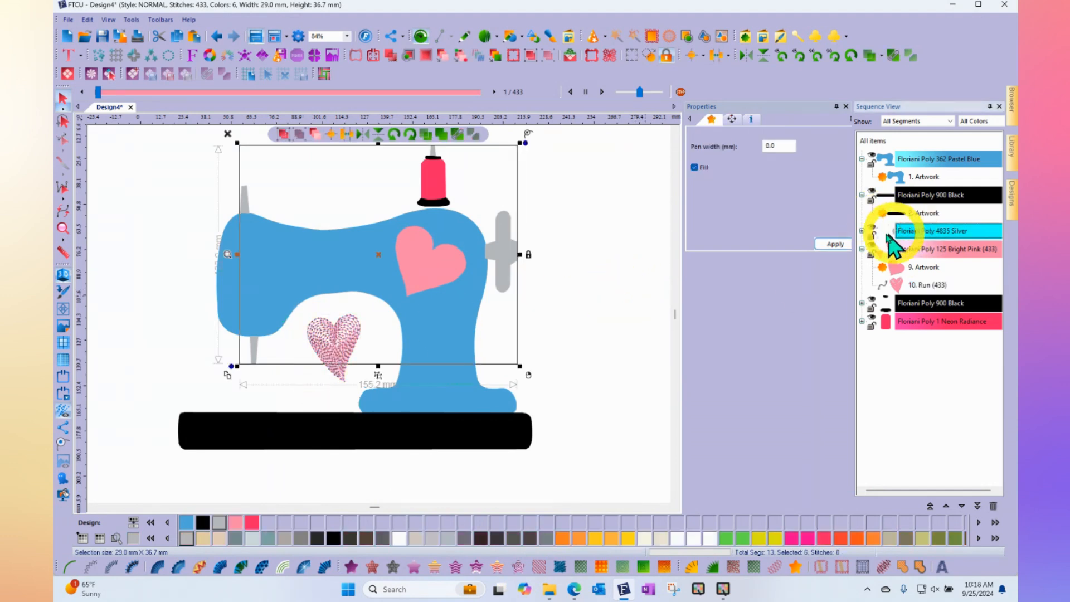
left_click(326, 565)
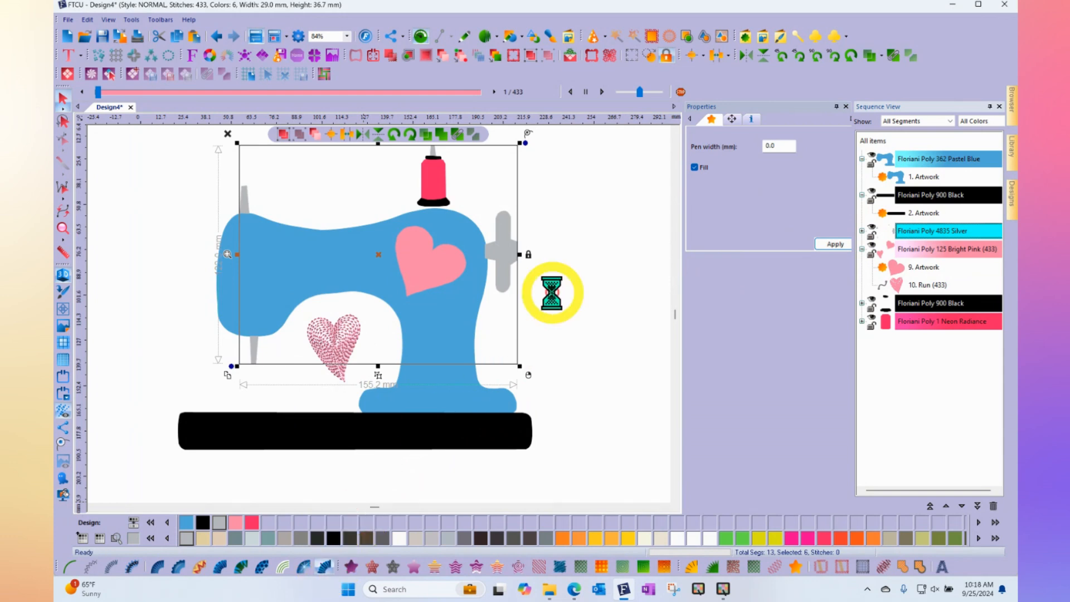
left_click(585, 222)
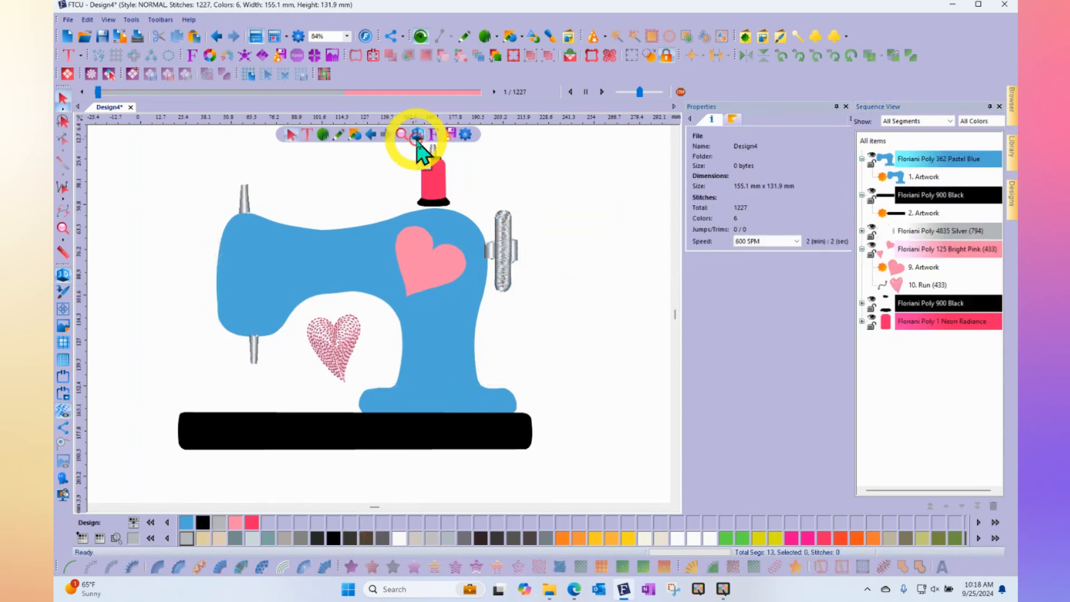
Convert the pink thread on the spool to a fancy fill with pattern 201
scroll(433, 158, "up", 1)
left_click(438, 192)
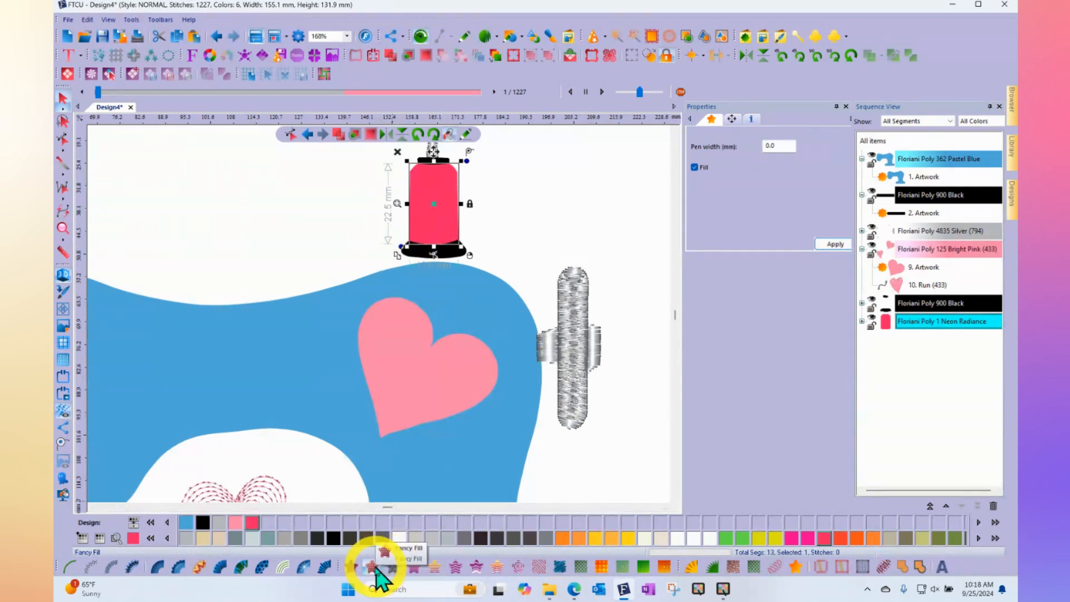
left_click(371, 567)
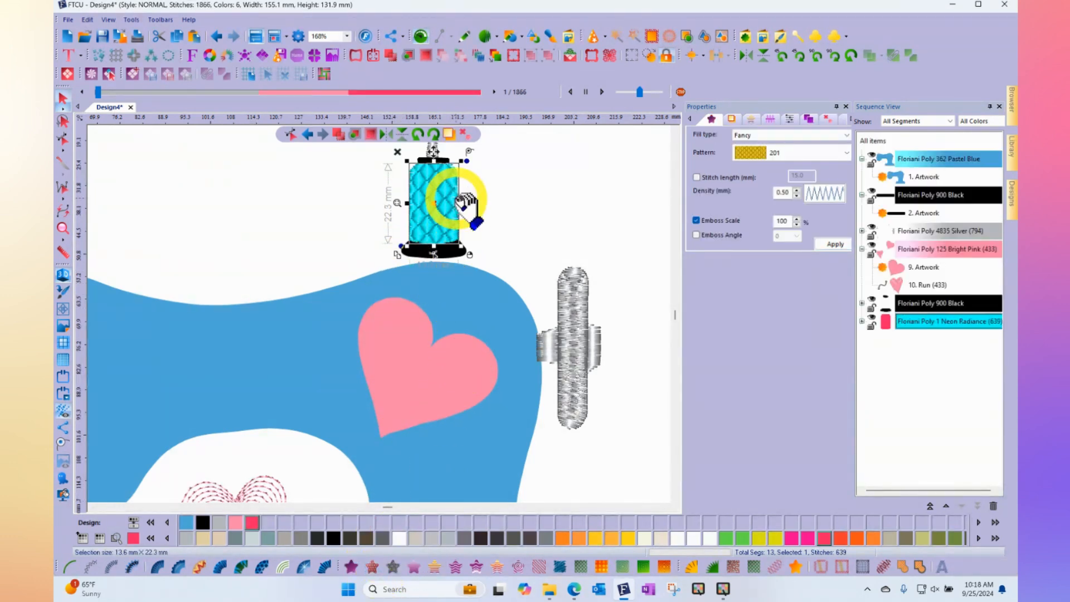
left_click(518, 189)
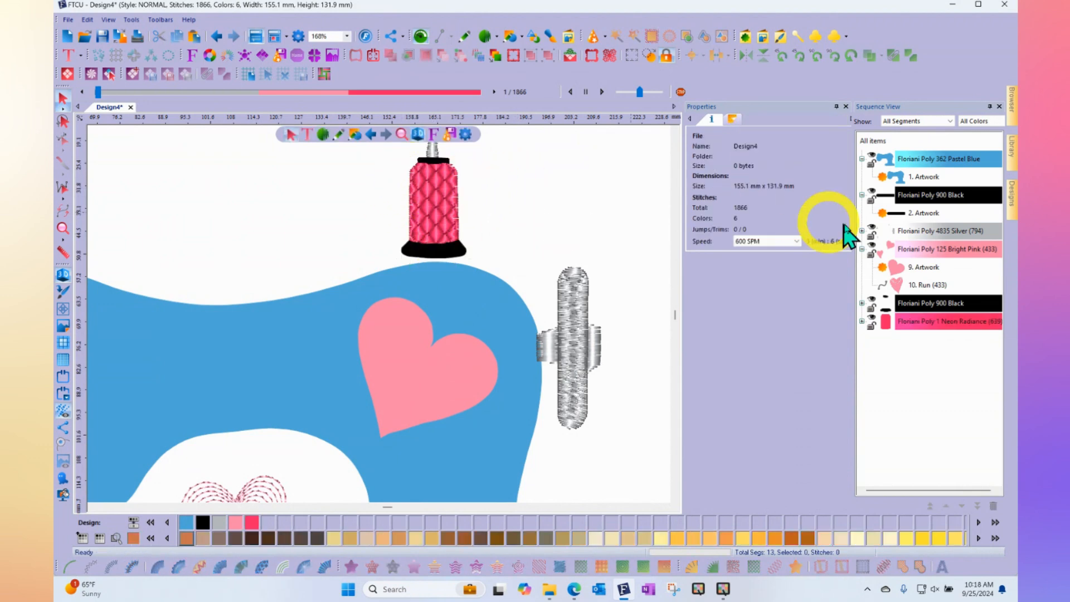
Convert the two black end pieces of the thread spool to satin stitches
left_click(917, 302)
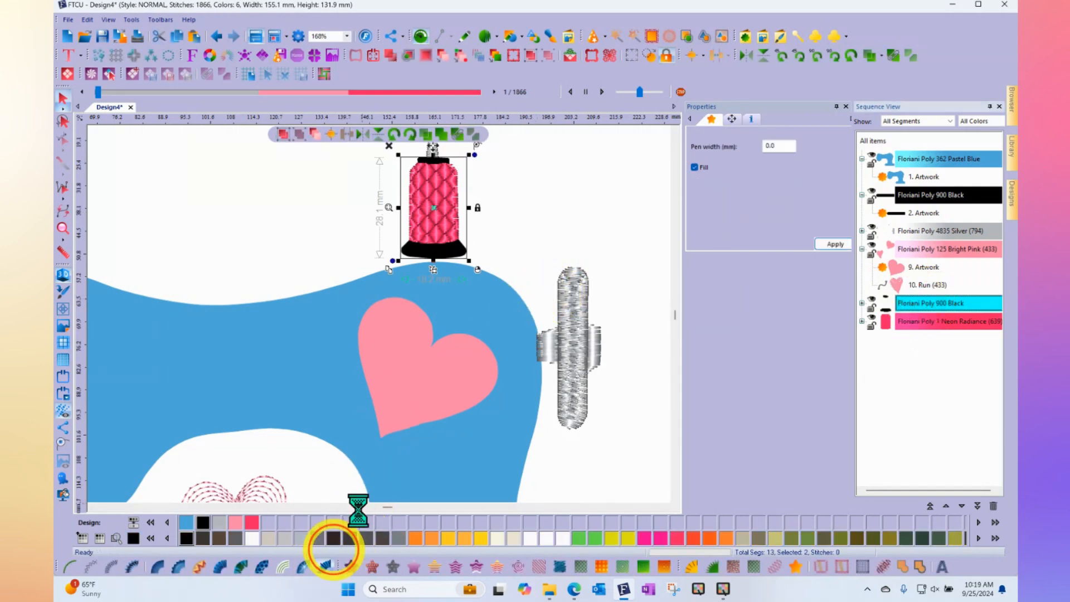
left_click(321, 566)
left_click(536, 217)
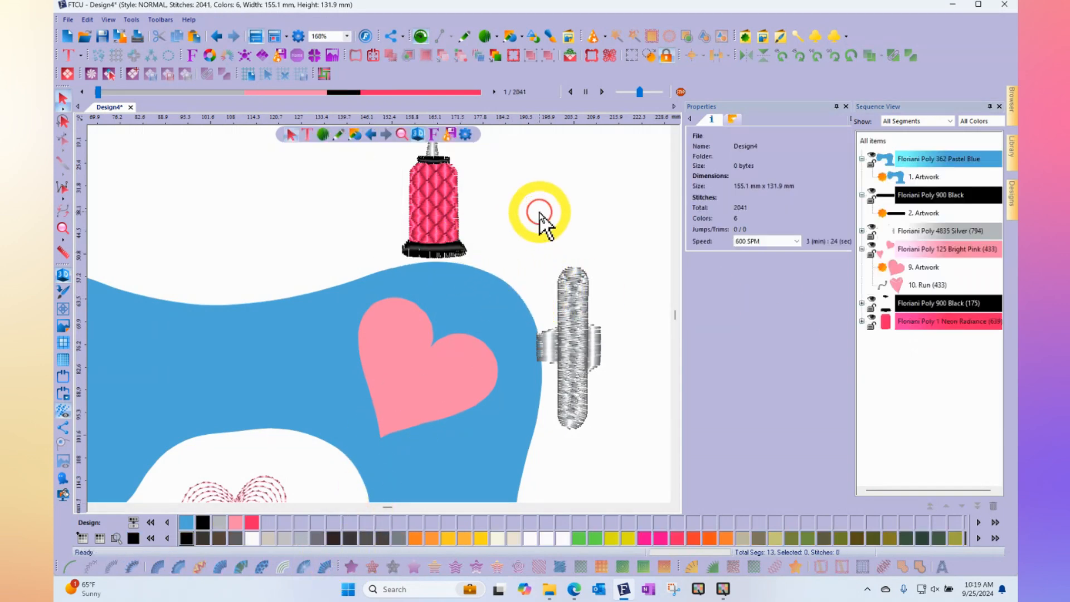
Try a standard fill on the blue machine body, and change it to a motif fill with pattern 242
scroll(535, 218, "down", 2)
left_click(344, 283)
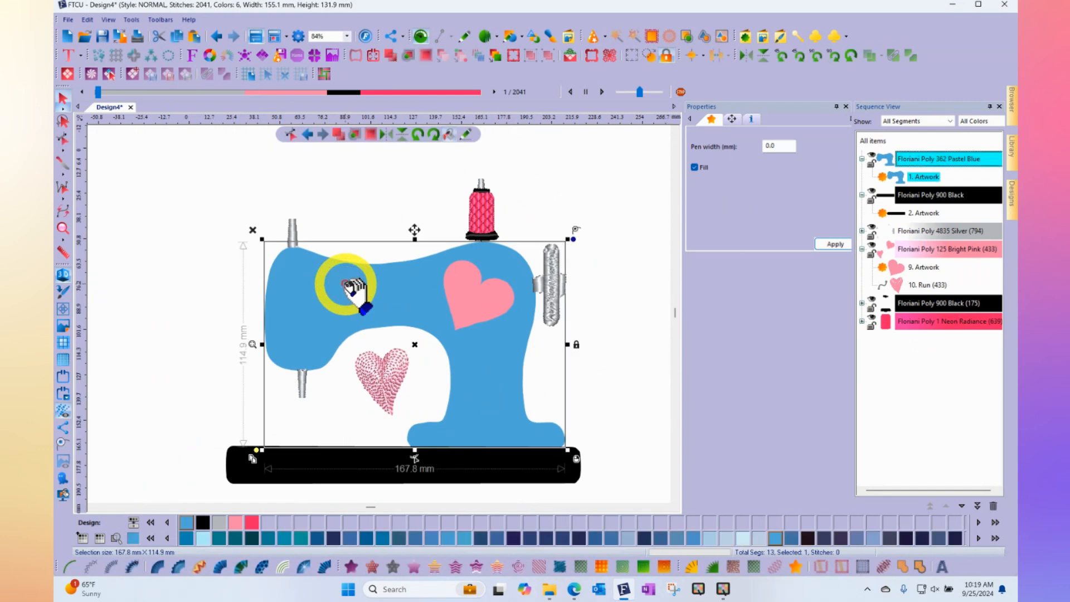
left_click(352, 567)
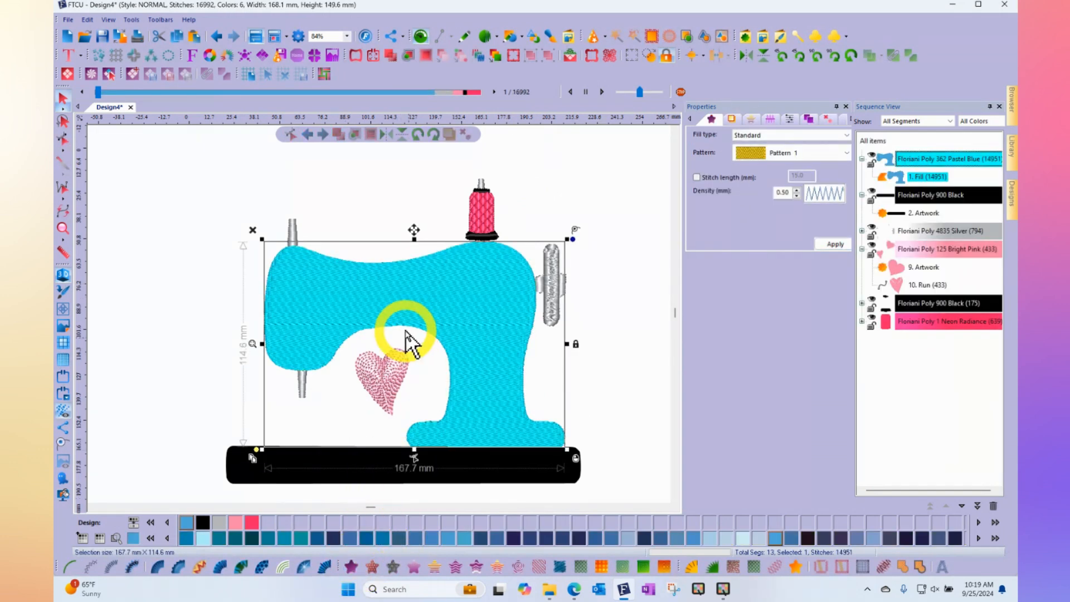
left_click(393, 567)
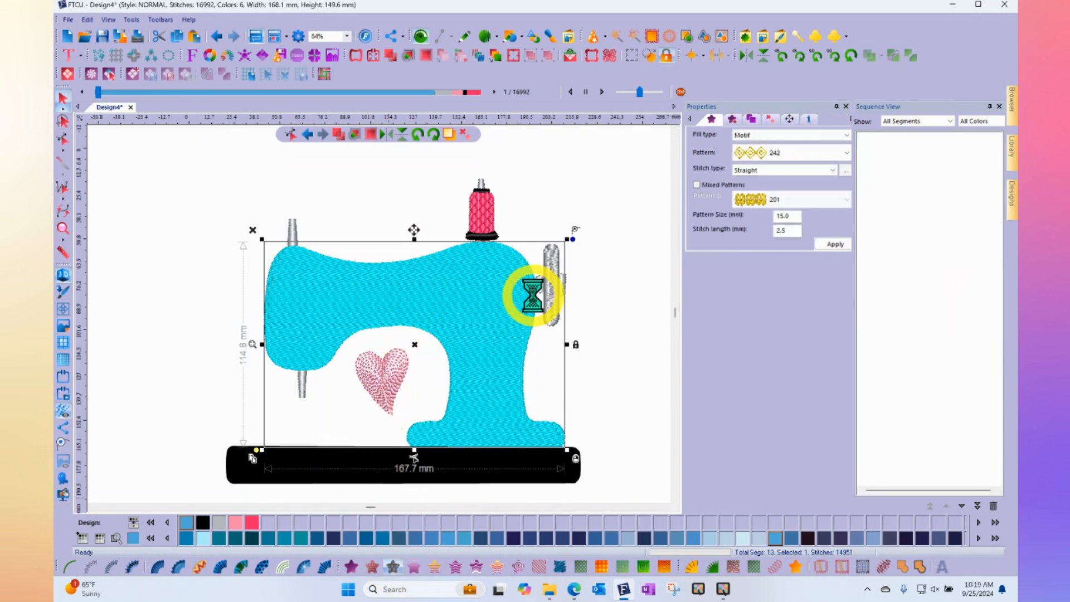
left_click(612, 192)
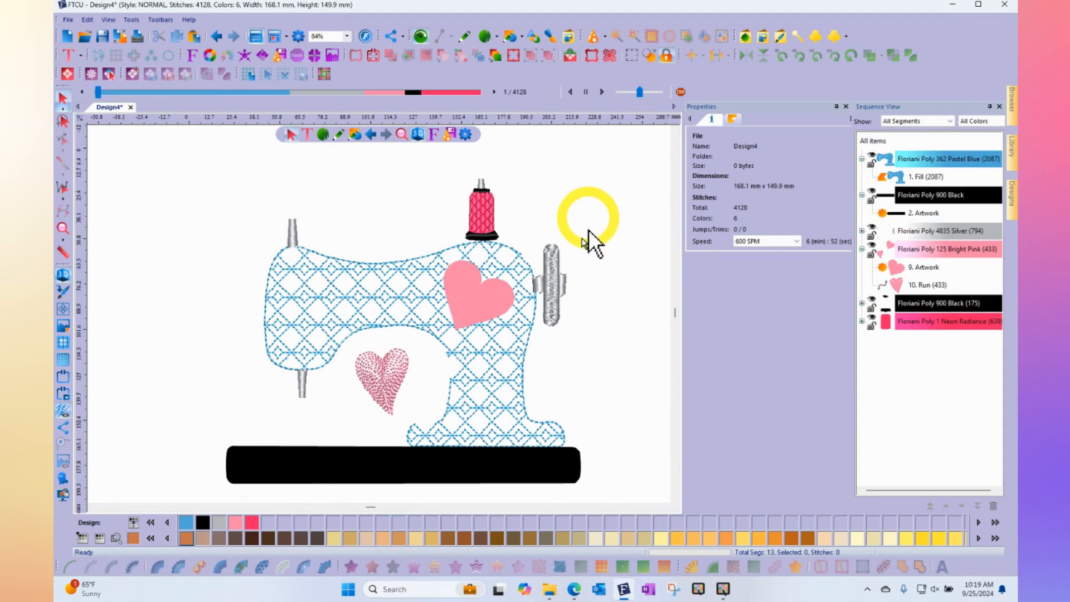
left_click(452, 267)
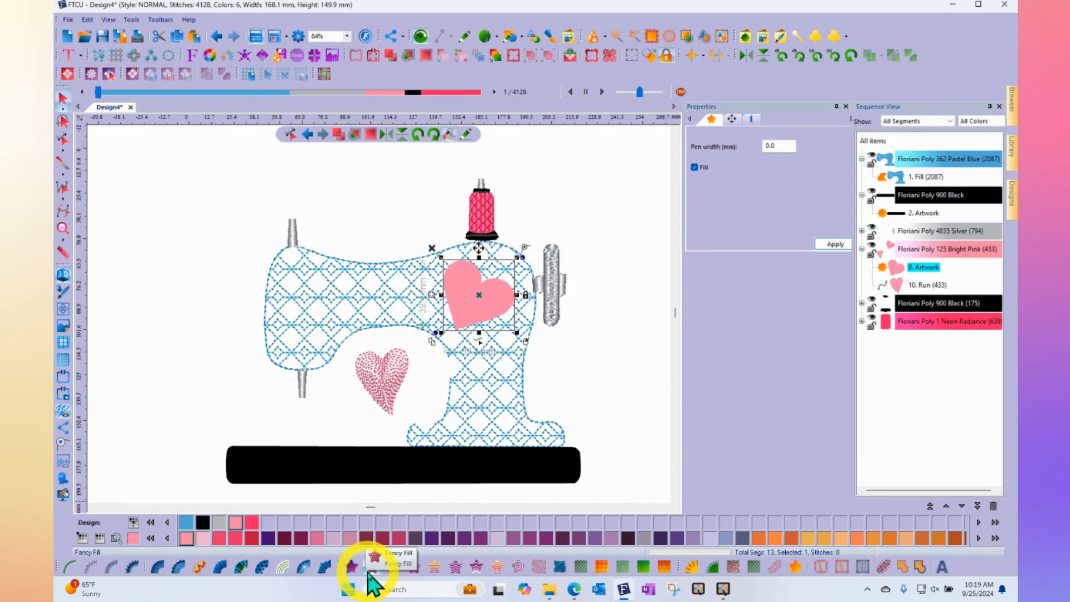
left_click(627, 228)
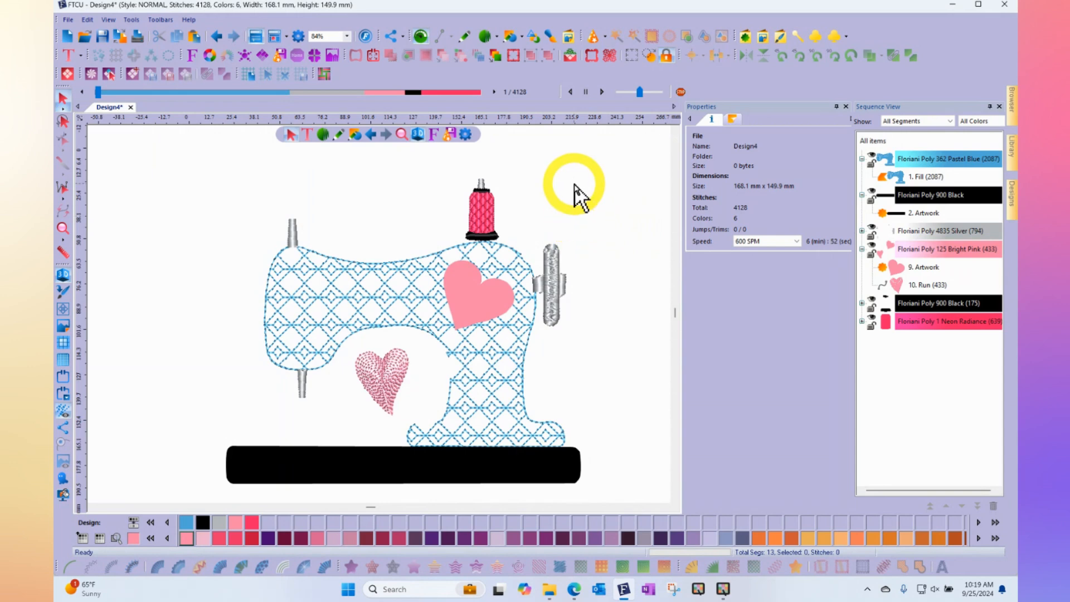
Import the text SEWING as TrueType font artwork in the Athletic font, Medium style
scroll(577, 198, "down", 2)
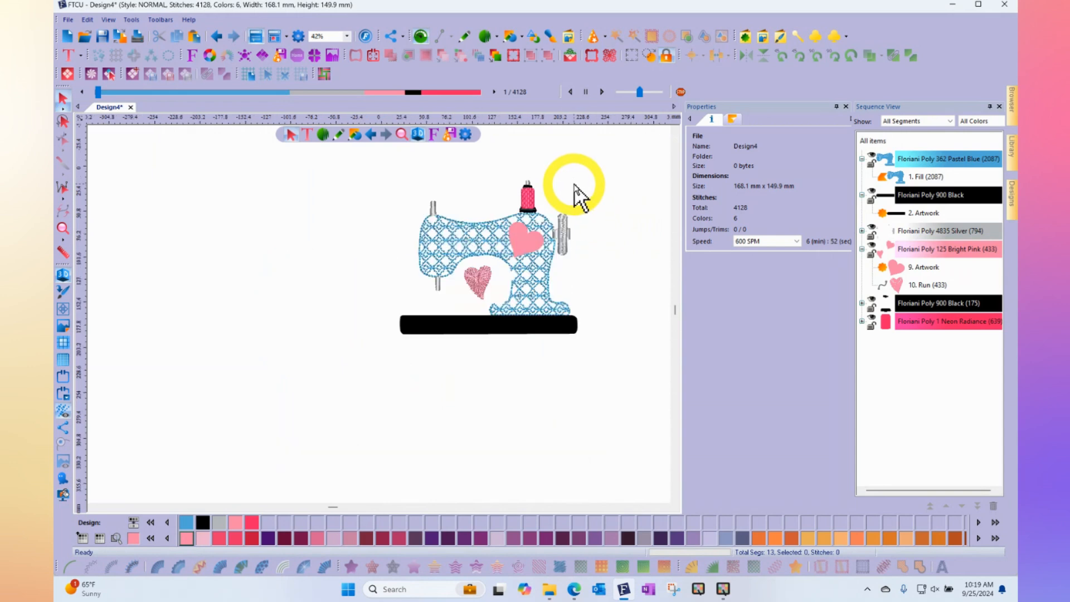
left_click(68, 54)
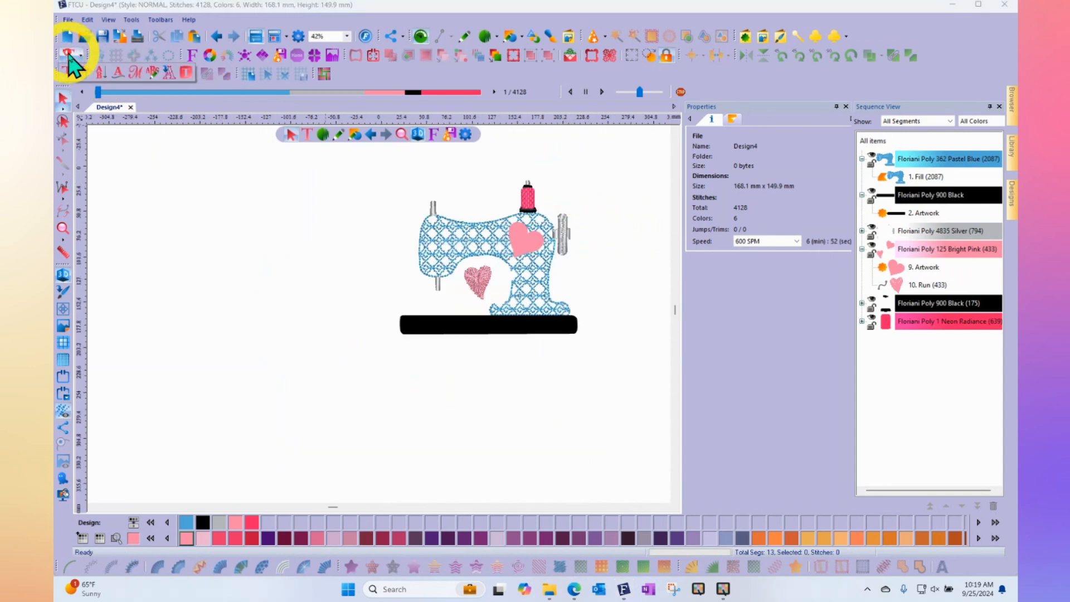
left_click(168, 71)
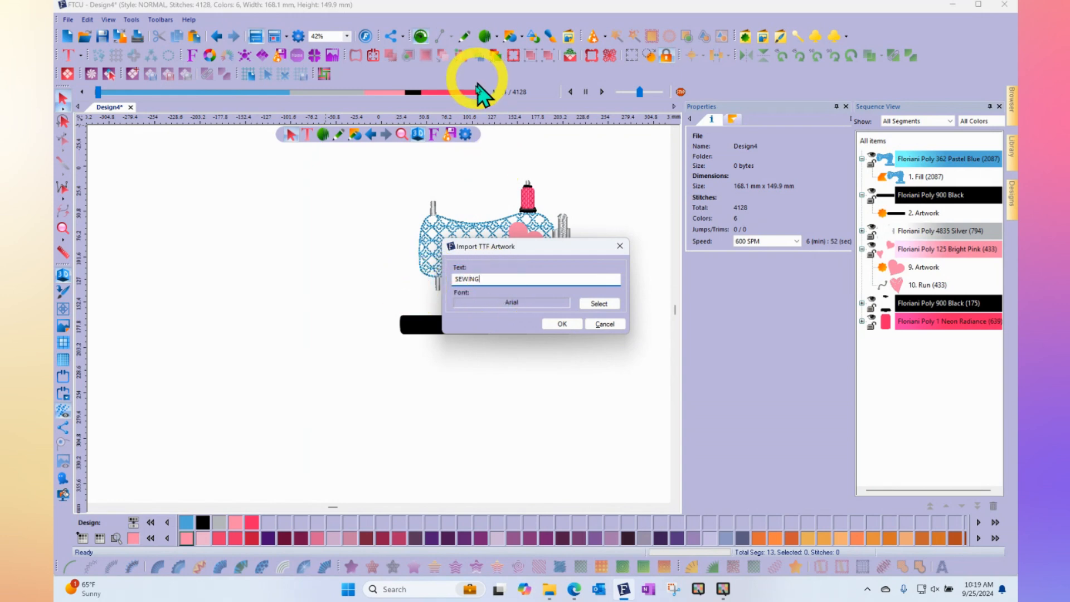
left_click(598, 305)
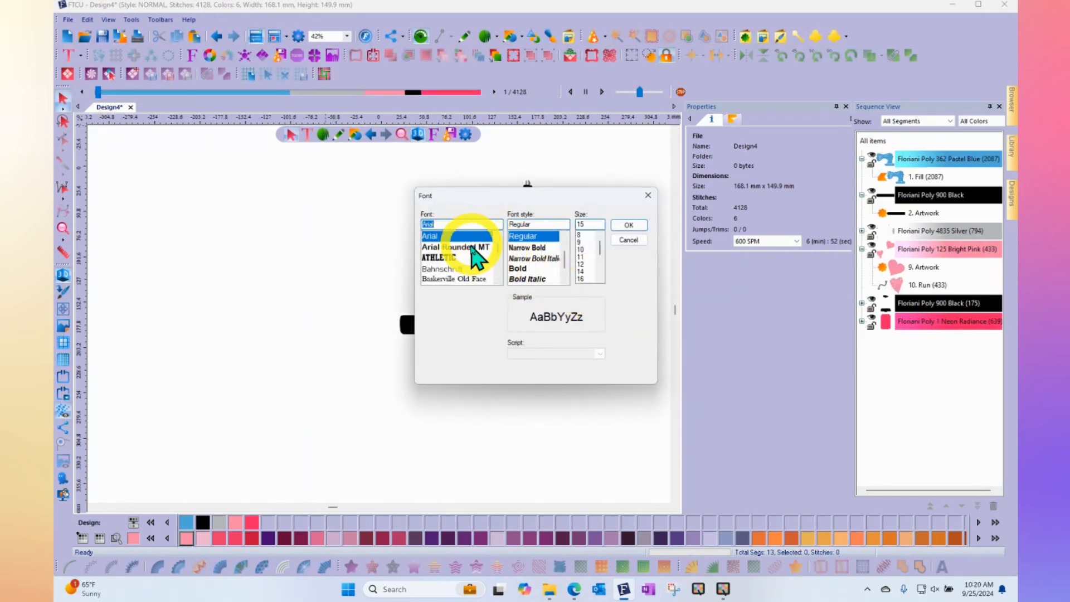
left_click(439, 257)
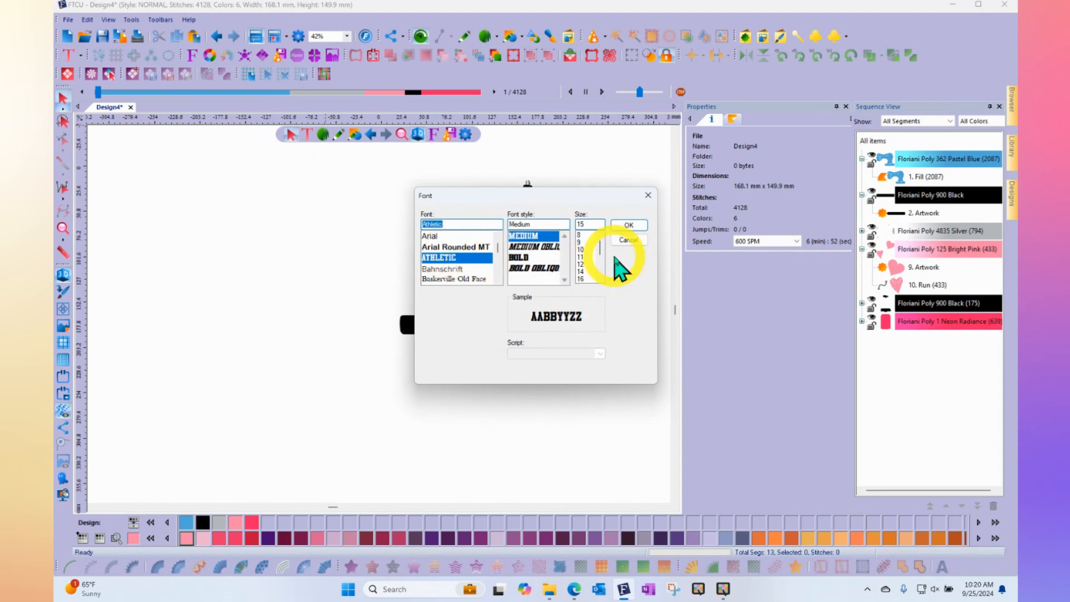
left_click(629, 225)
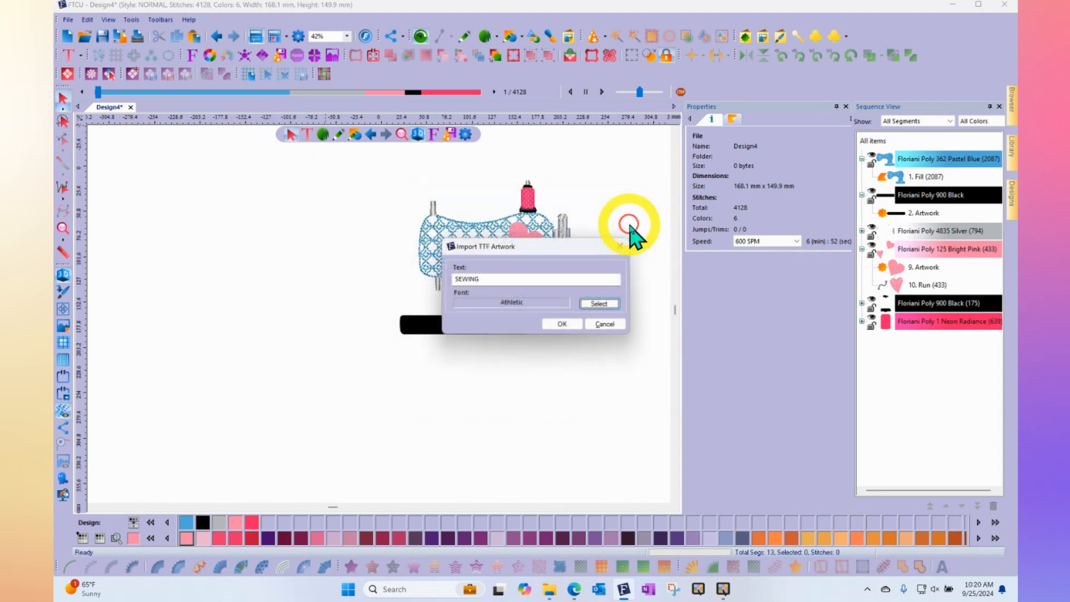
left_click(561, 319)
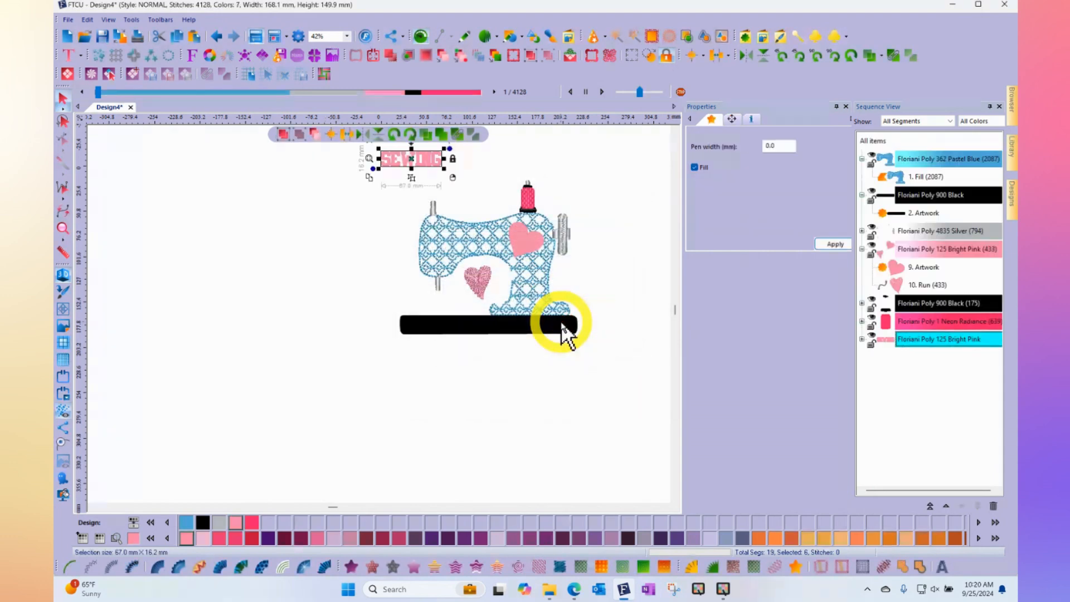
Move the SEWING lettering over the machine body, beside the thread spool
left_click_drag(425, 162, 480, 174)
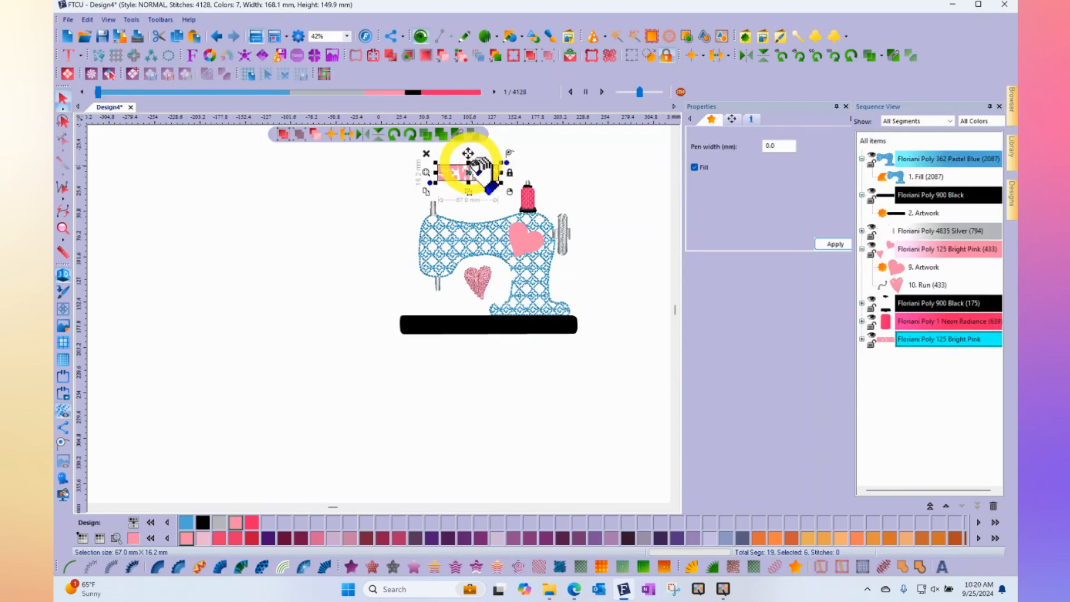
scroll(474, 174, "up", 2)
scroll(516, 181, "up", 2)
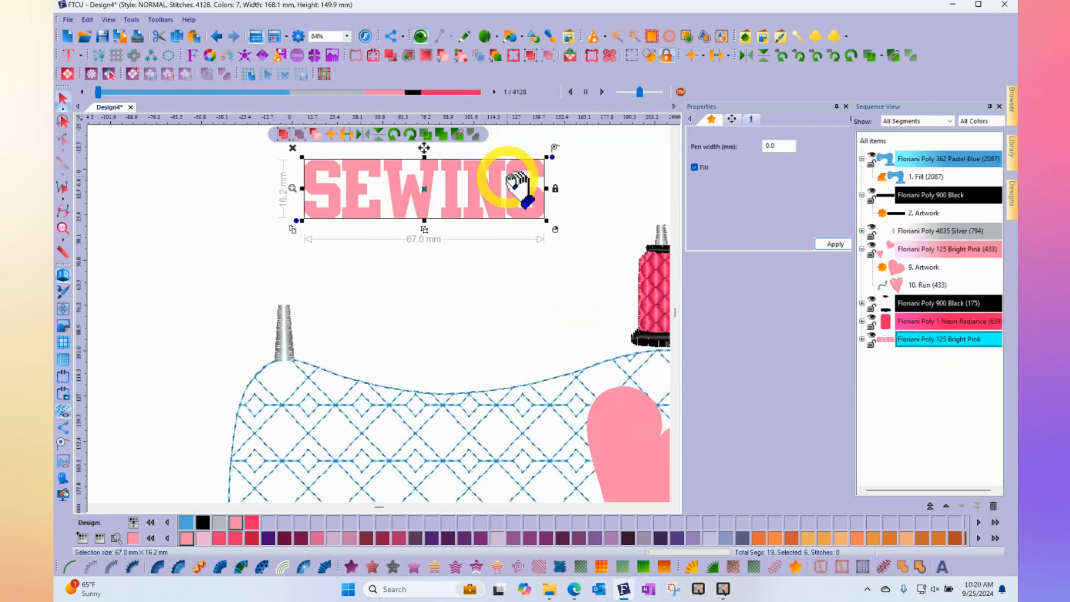
left_click(675, 131)
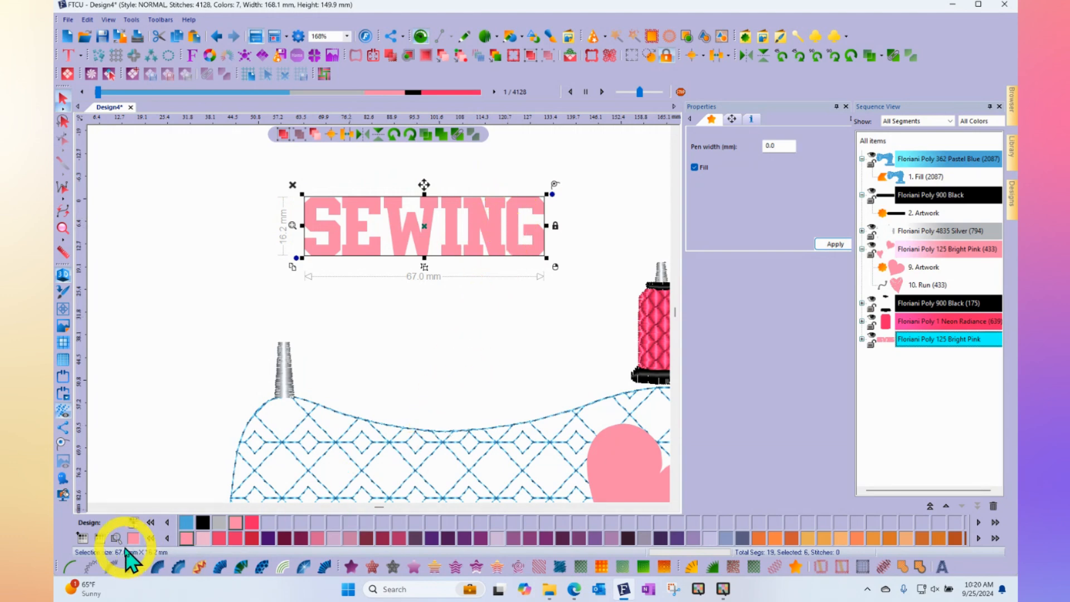
Try run stitch and standard fill on the SEWING lettering, and settle on satin stitches
left_click(71, 566)
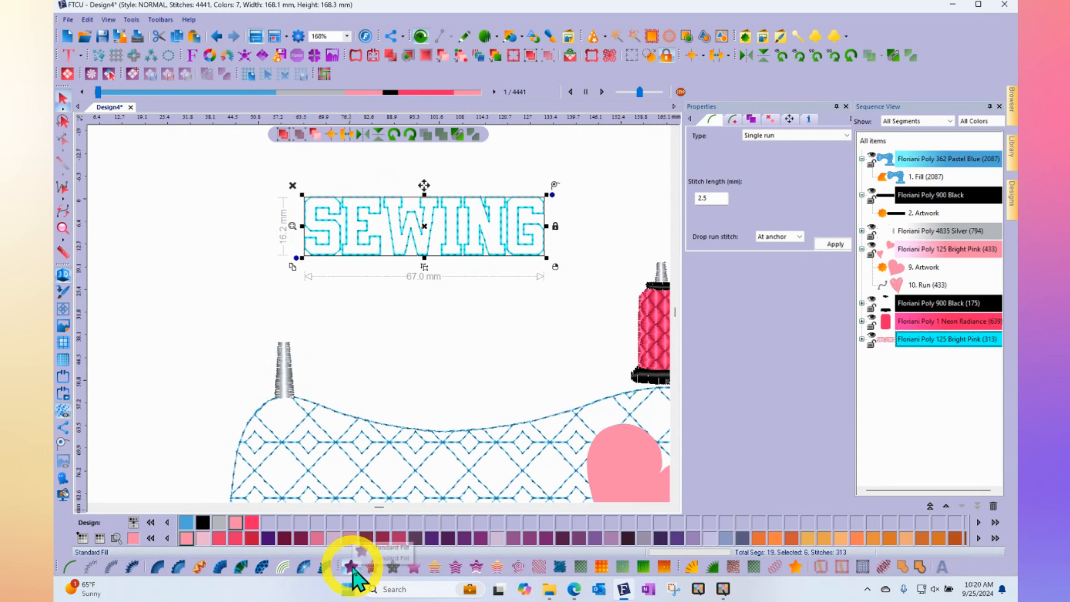
left_click(351, 567)
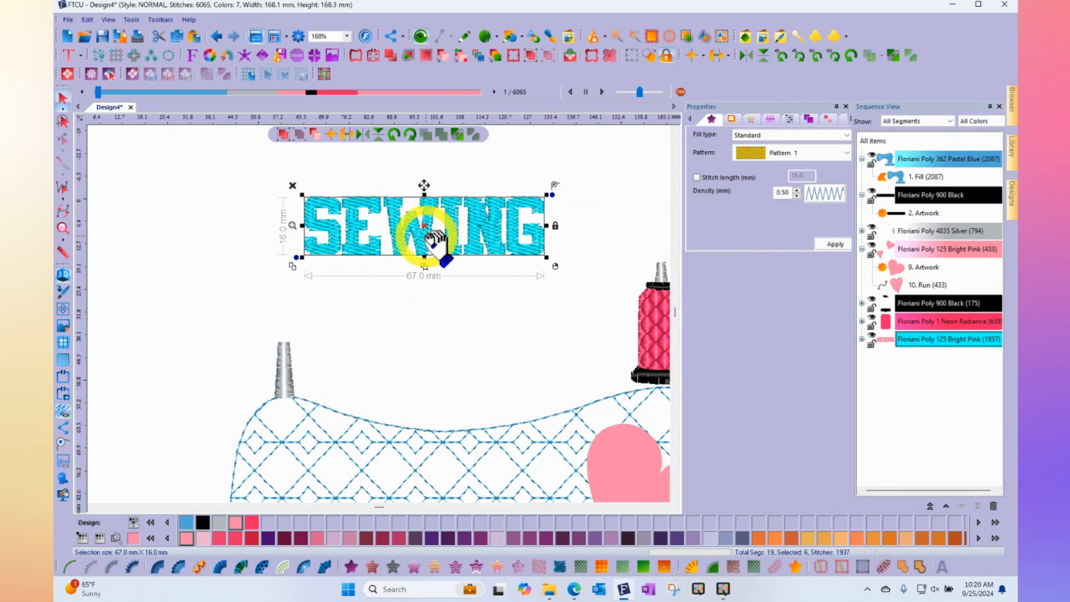
left_click(325, 568)
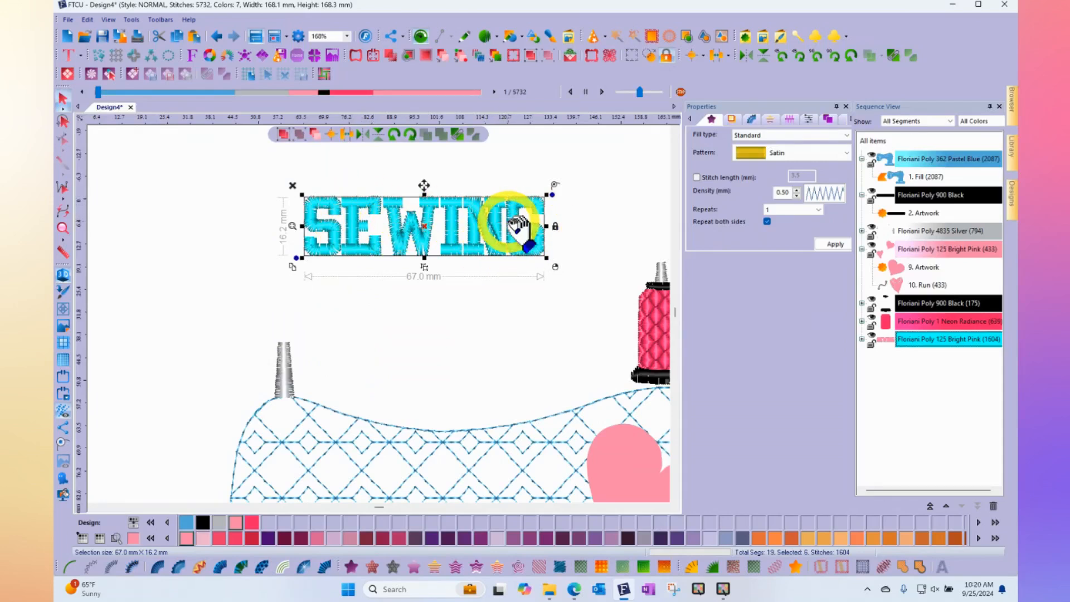
left_click(460, 334)
scroll(465, 337, "down", 2)
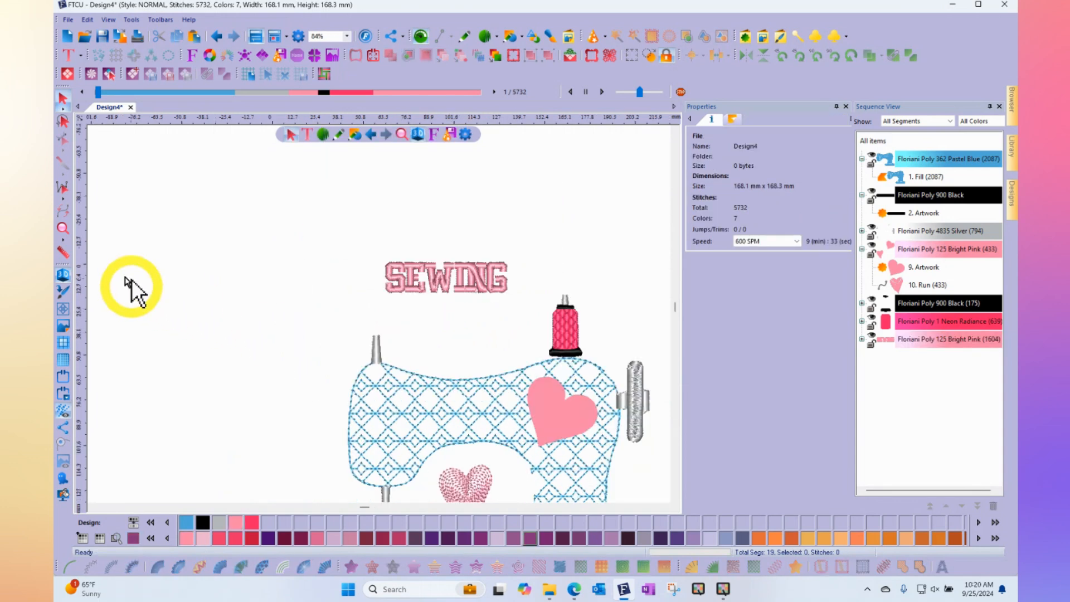
left_click(61, 228)
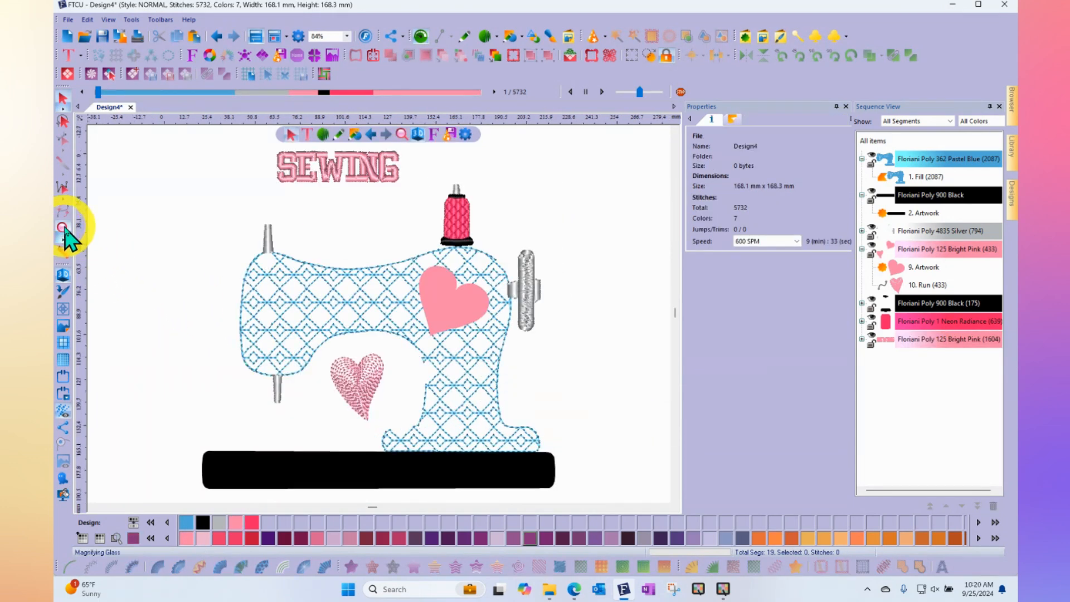